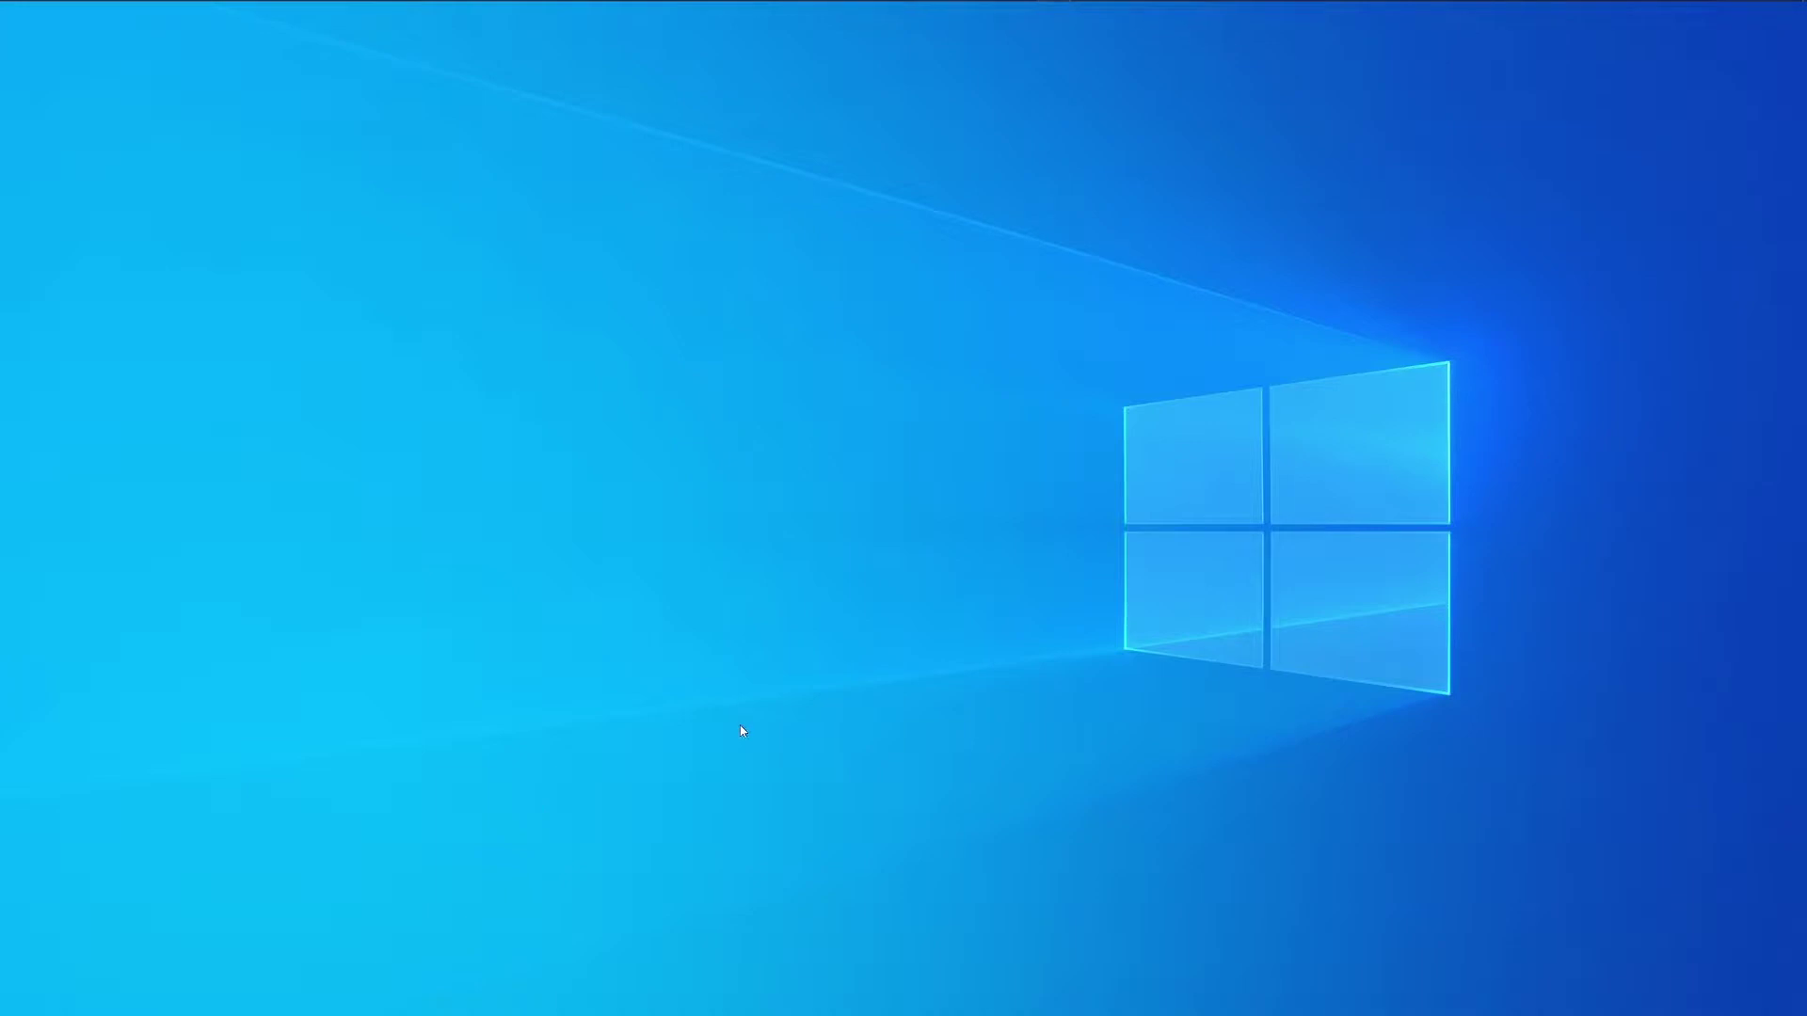
Download the 64-bit (x86_64) Mono build of Godot 3.3.3 from godotengine.org
mouse_move(806, 3)
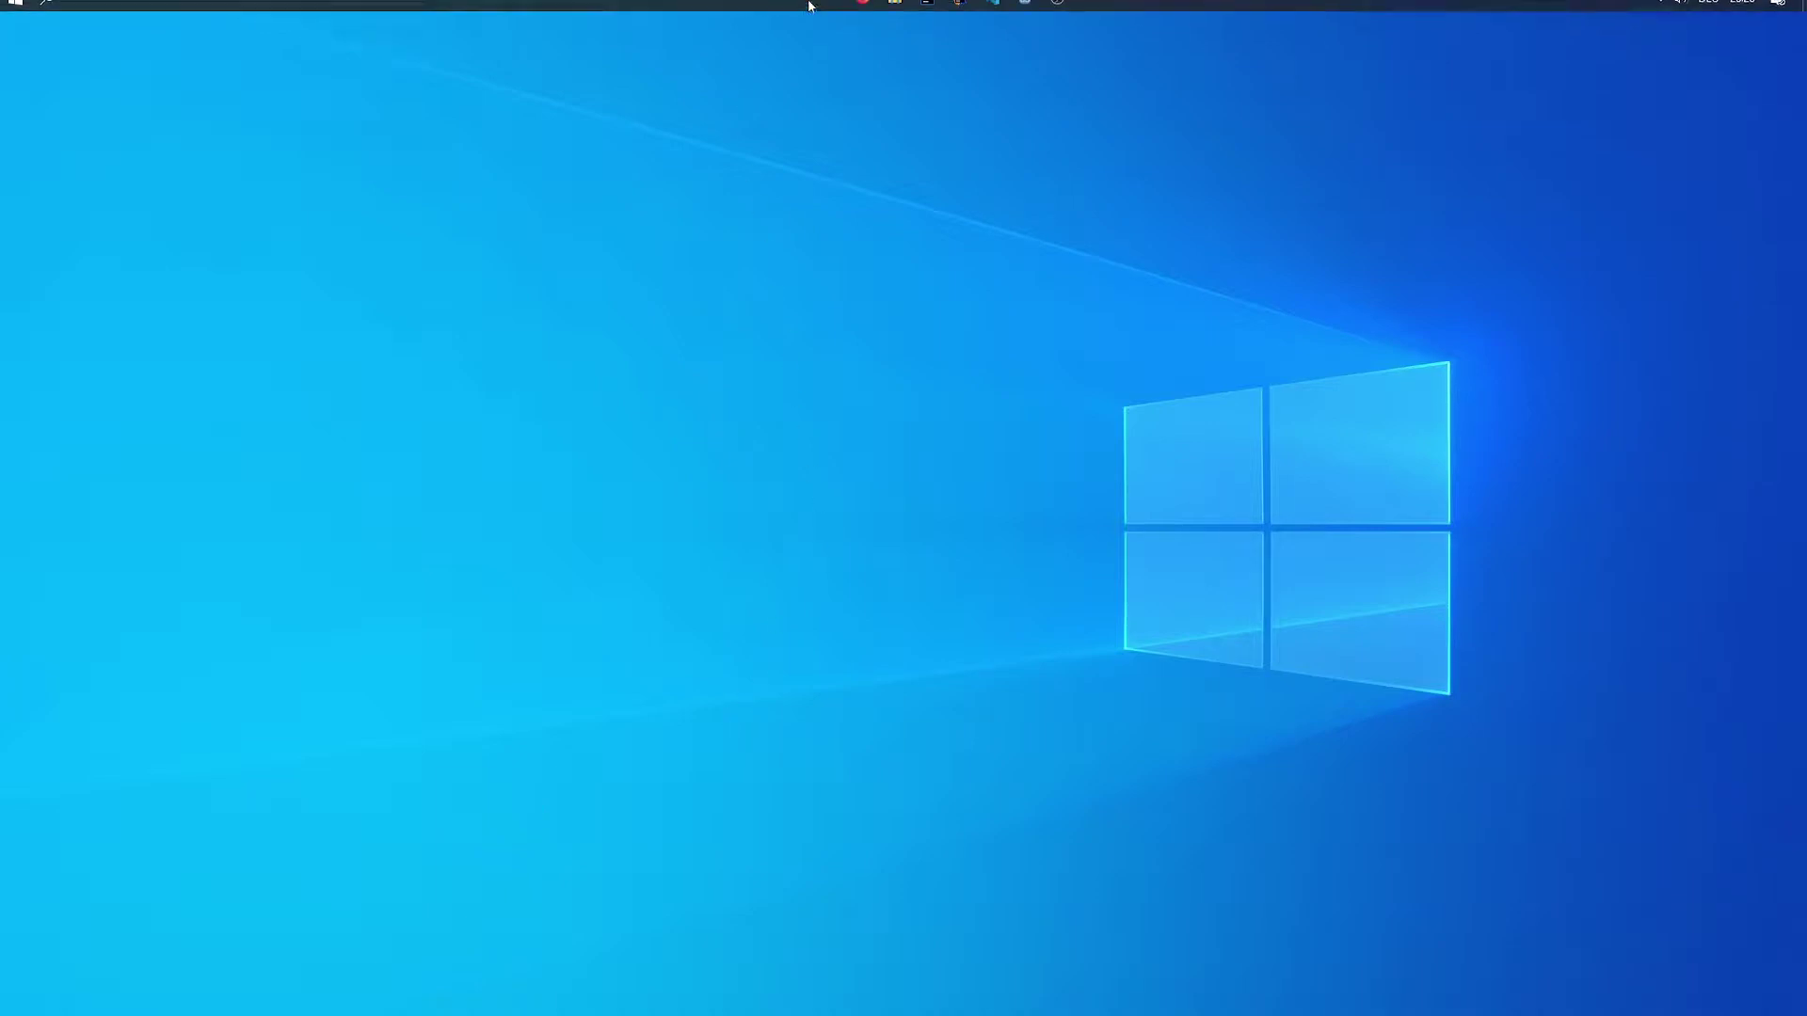
click(871, 9)
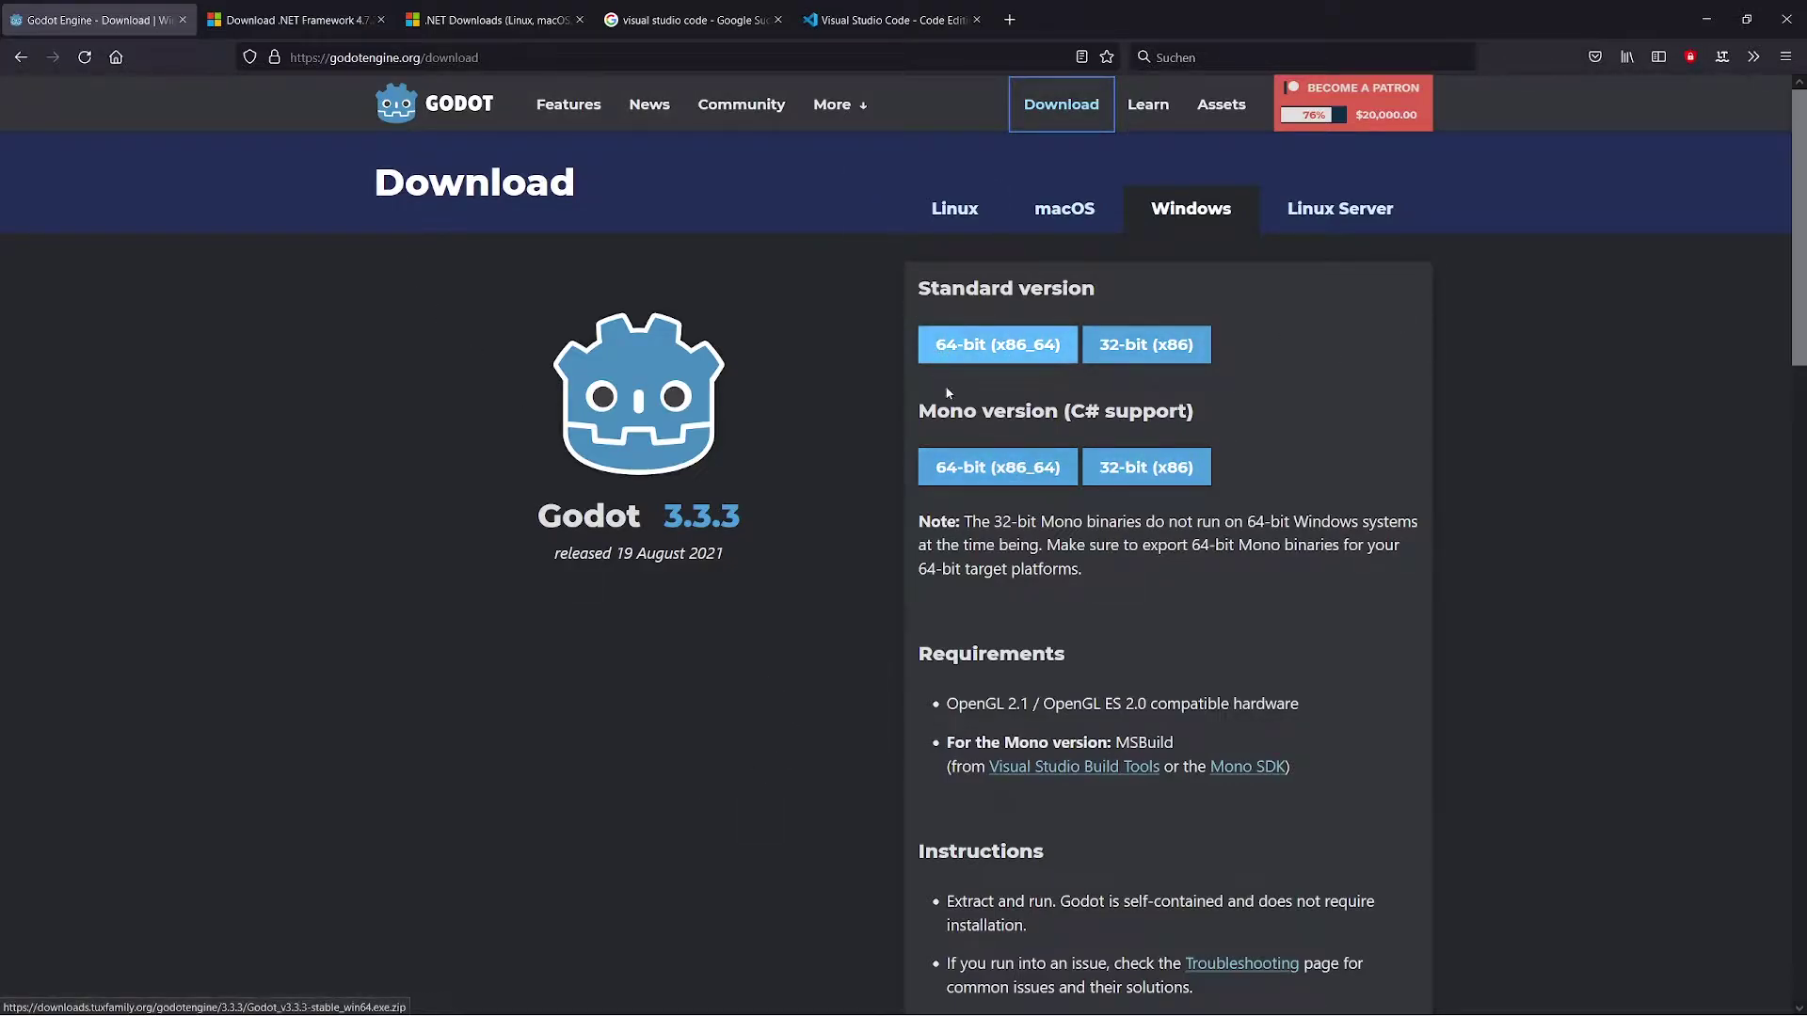
double_click(947, 411)
click(1193, 407)
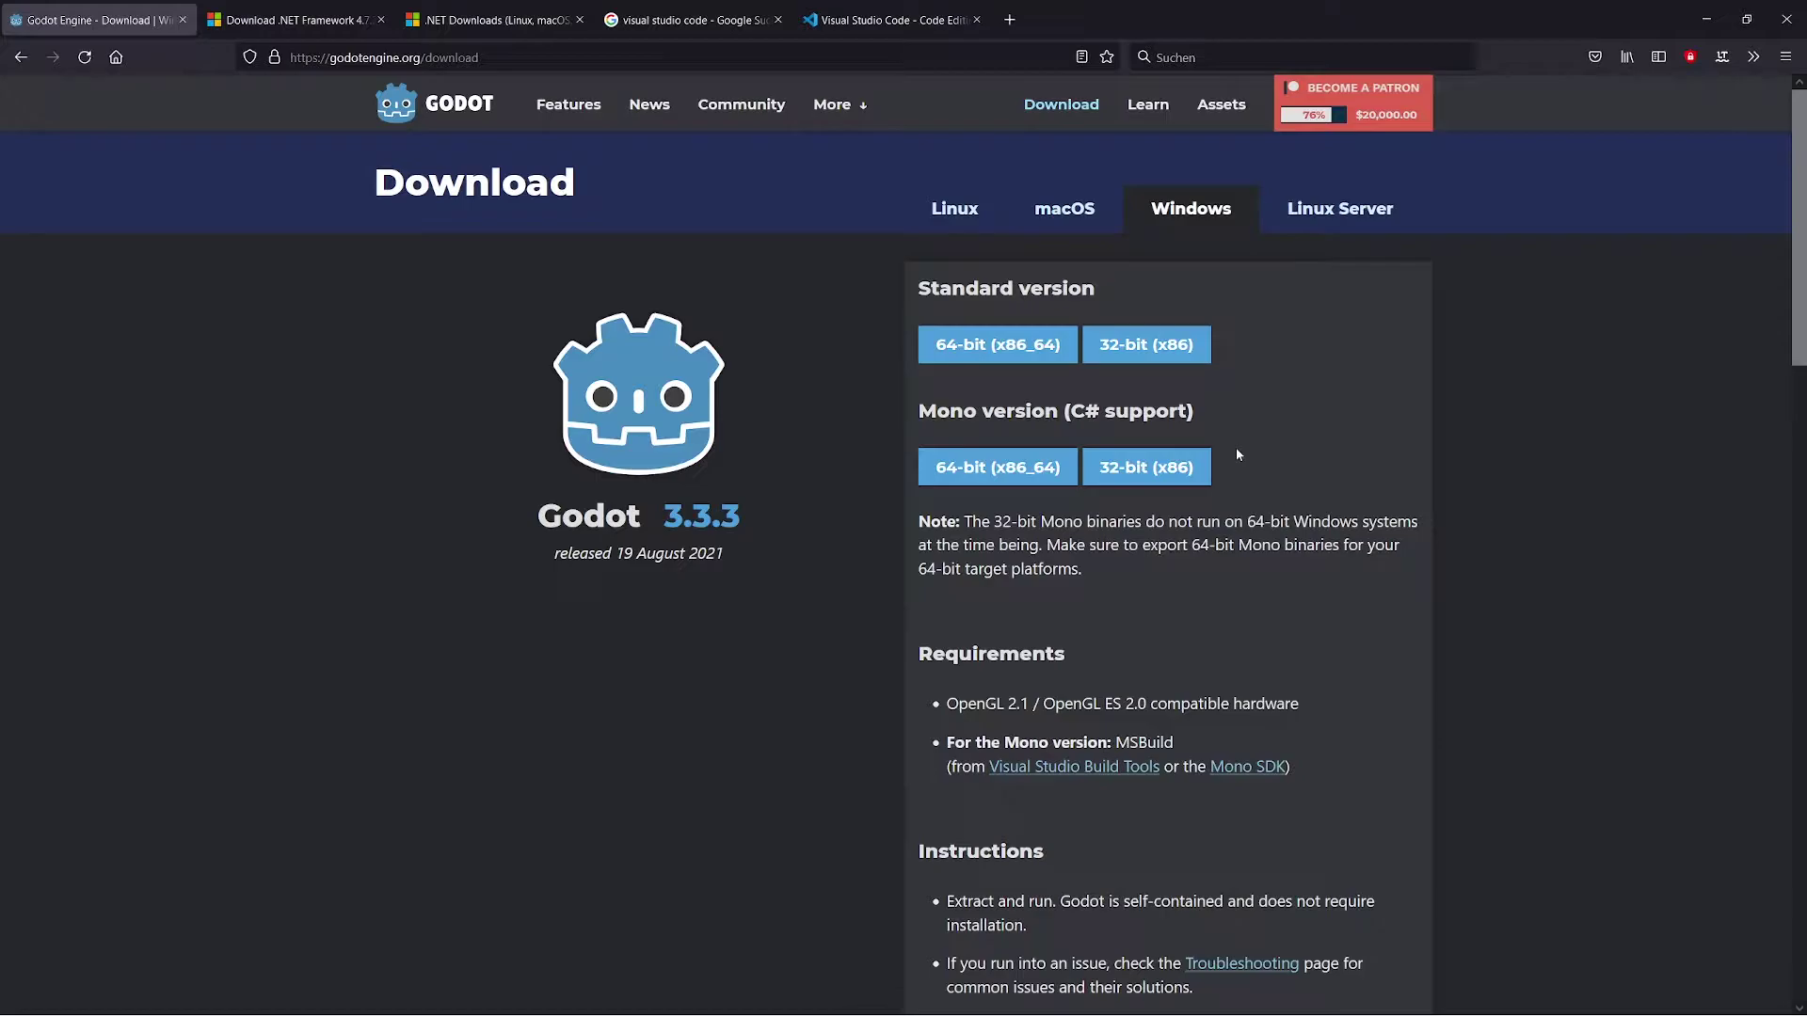
click(992, 469)
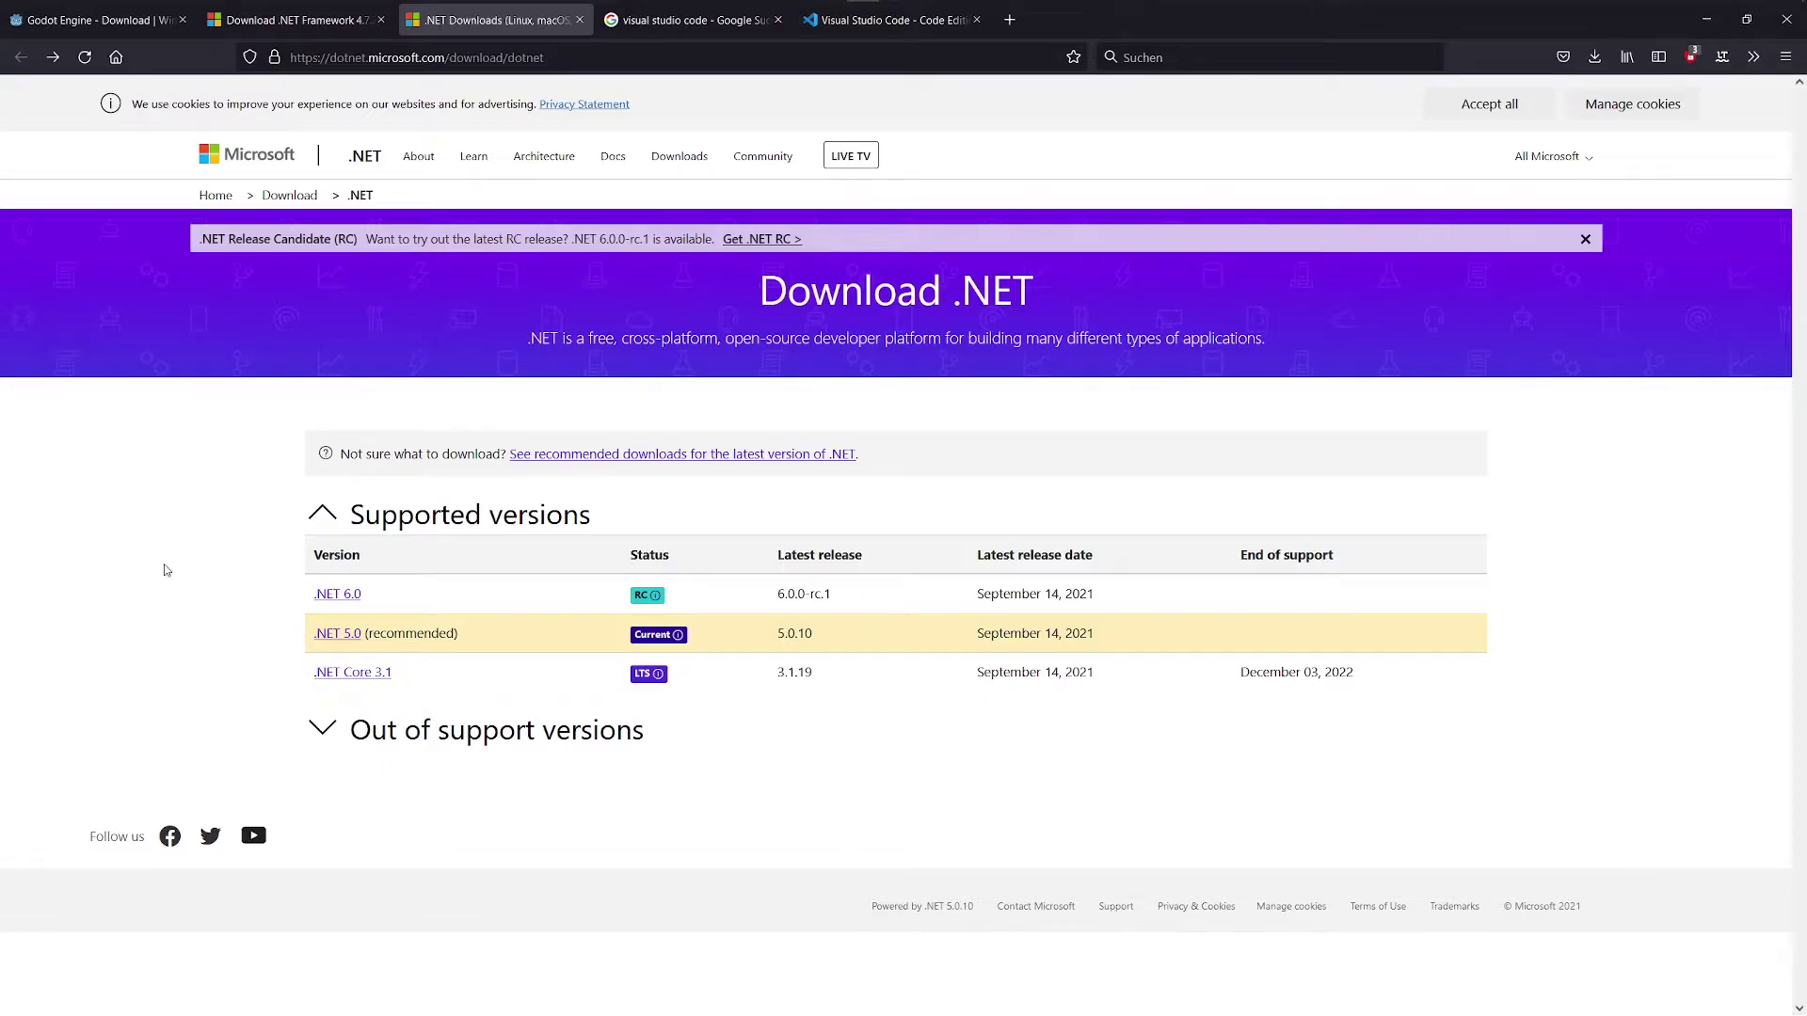
Open the .NET Core 3.1 downloads listing on the .NET site
click(375, 675)
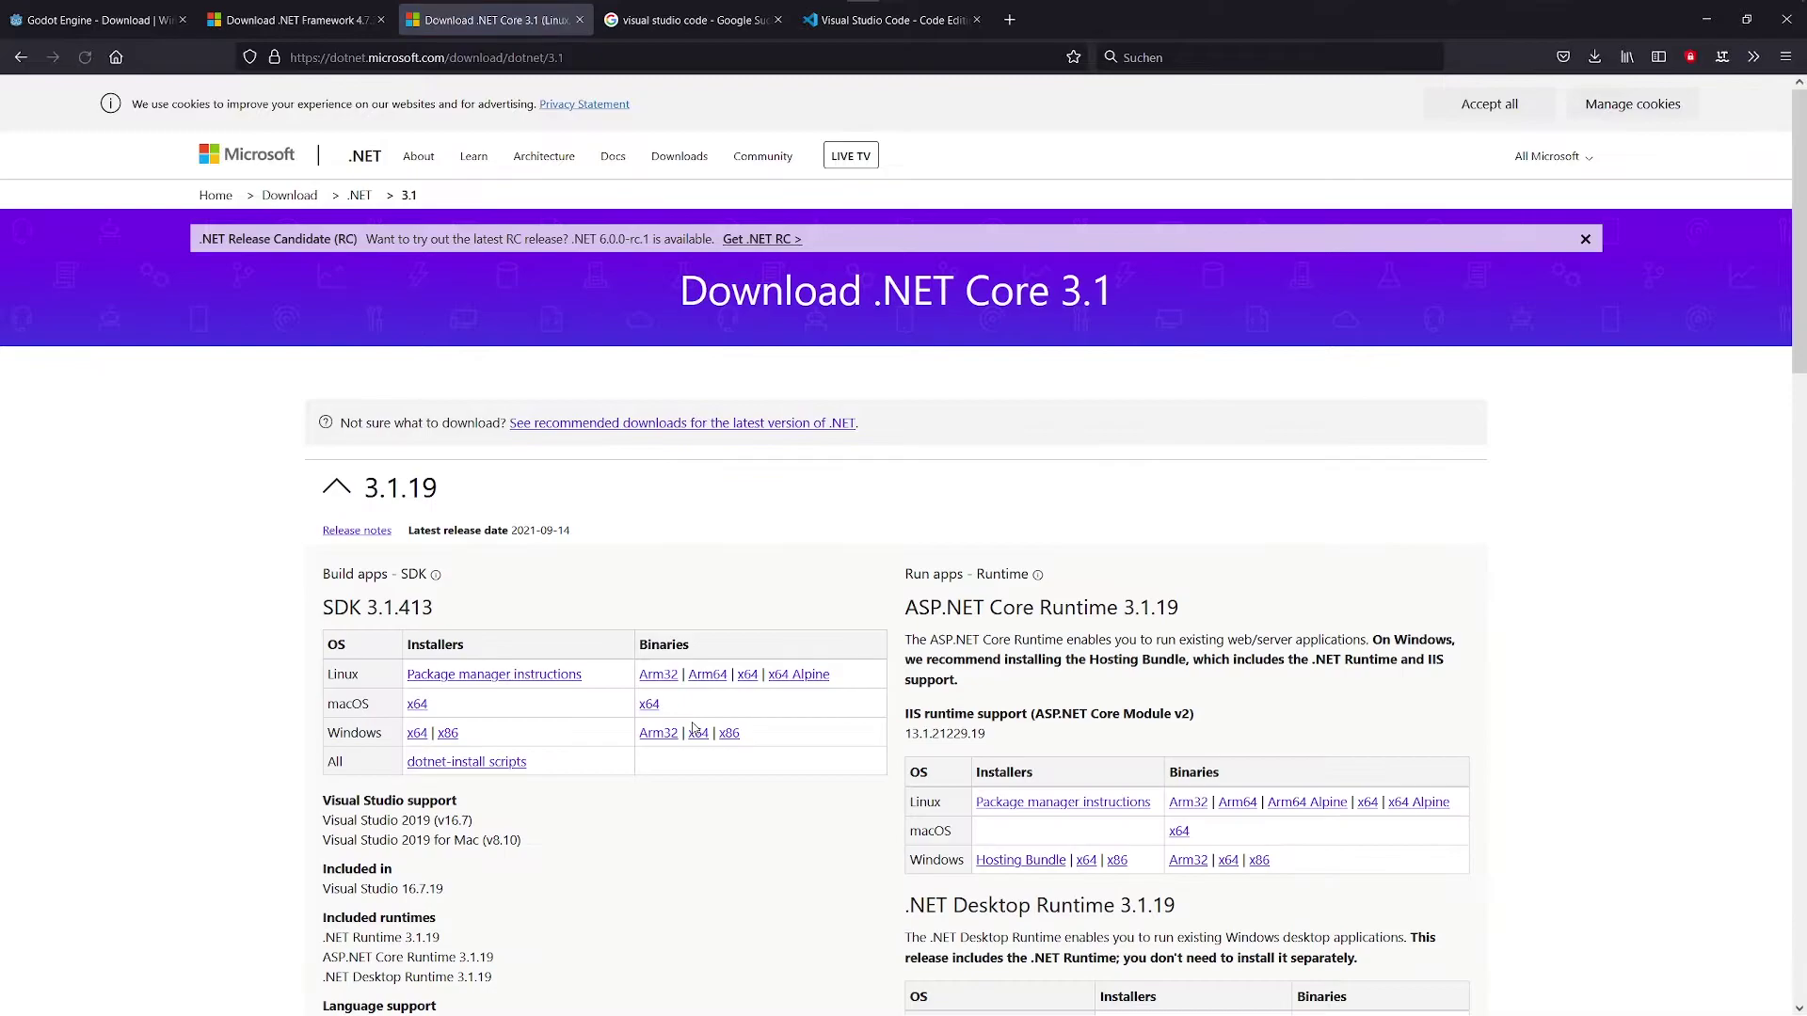
double_click(414, 645)
click(493, 652)
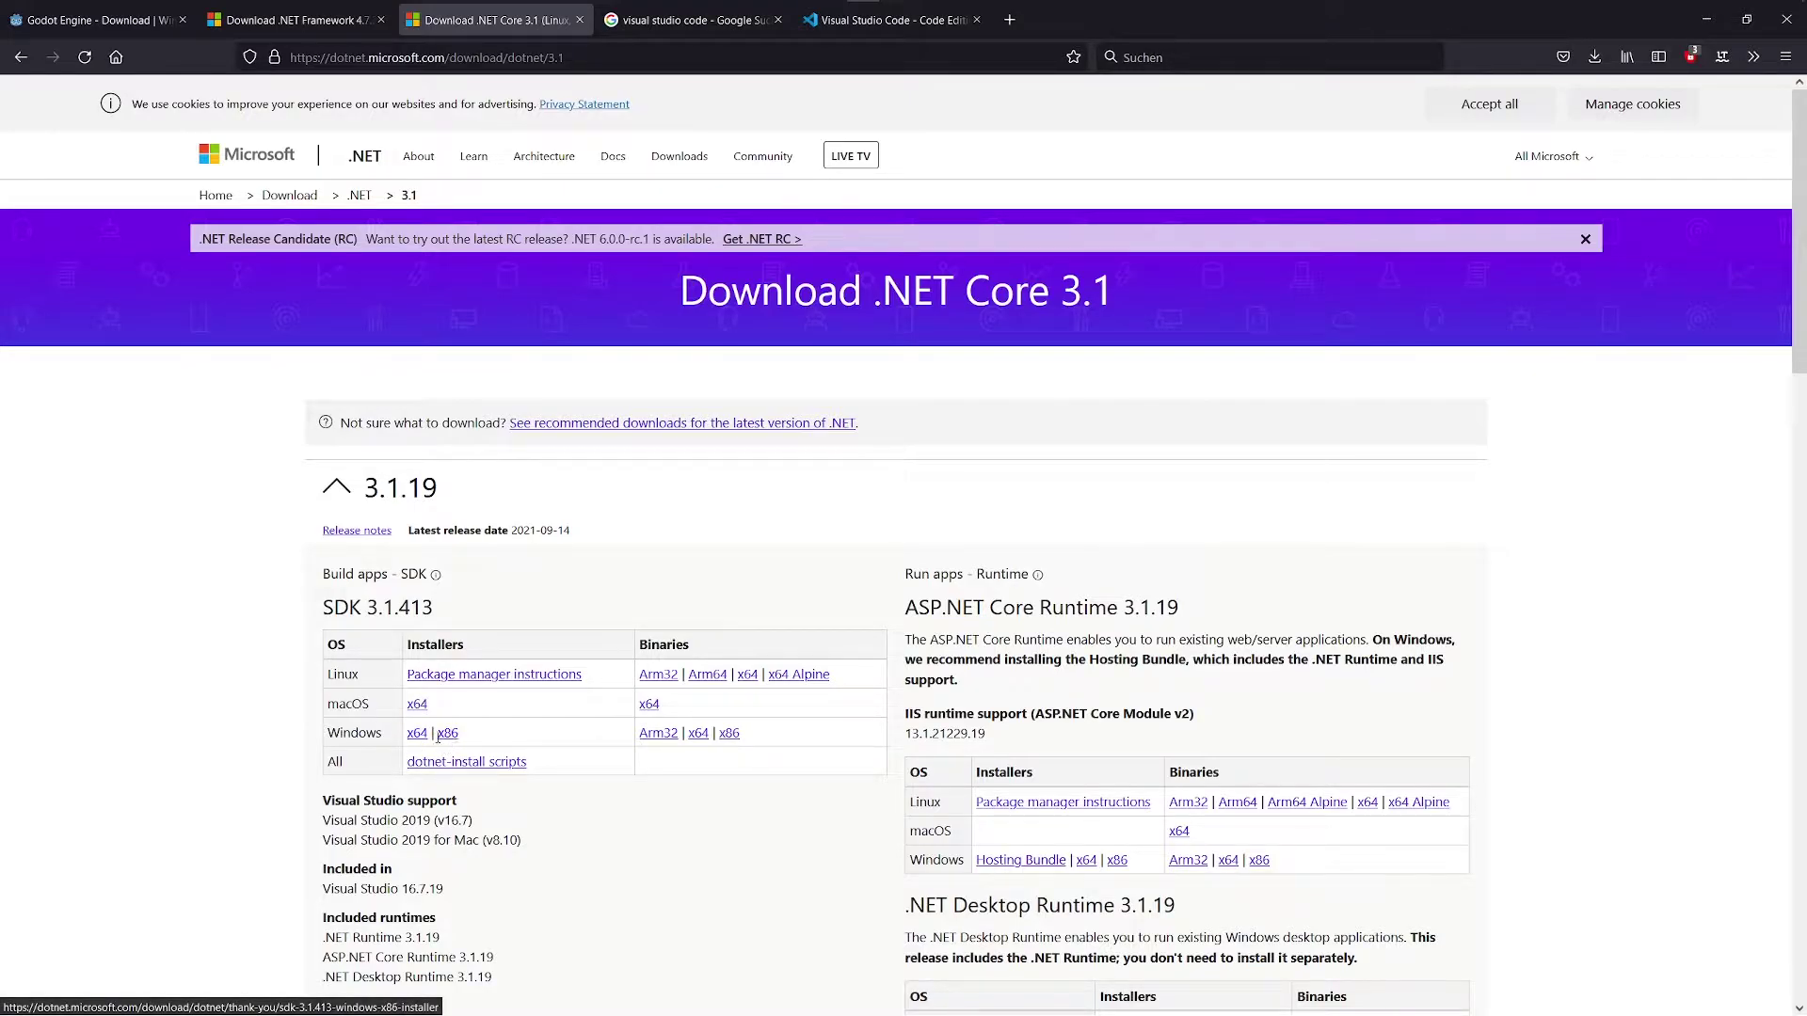
Request the .NET Framework 4.7.2 Developer Pack installer via the manual download link, cancelling the save prompt
key(ctrl+shift+Tab)
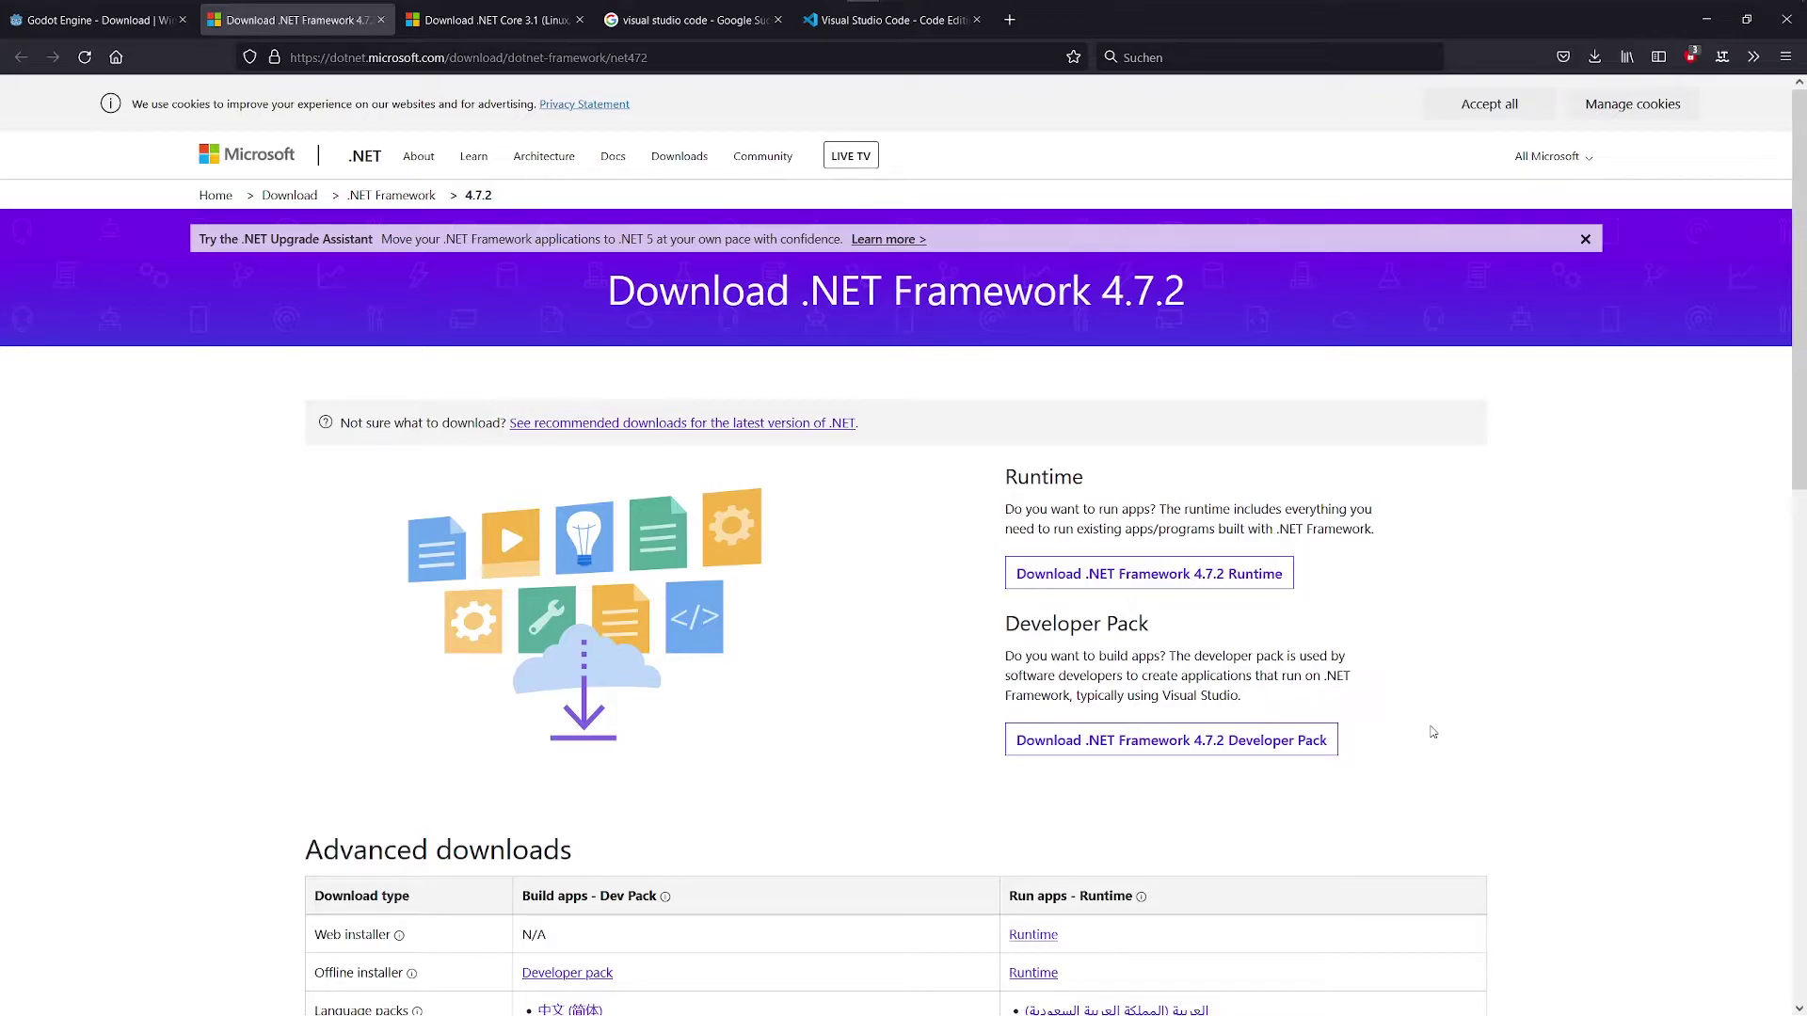
click(1097, 737)
click(1120, 450)
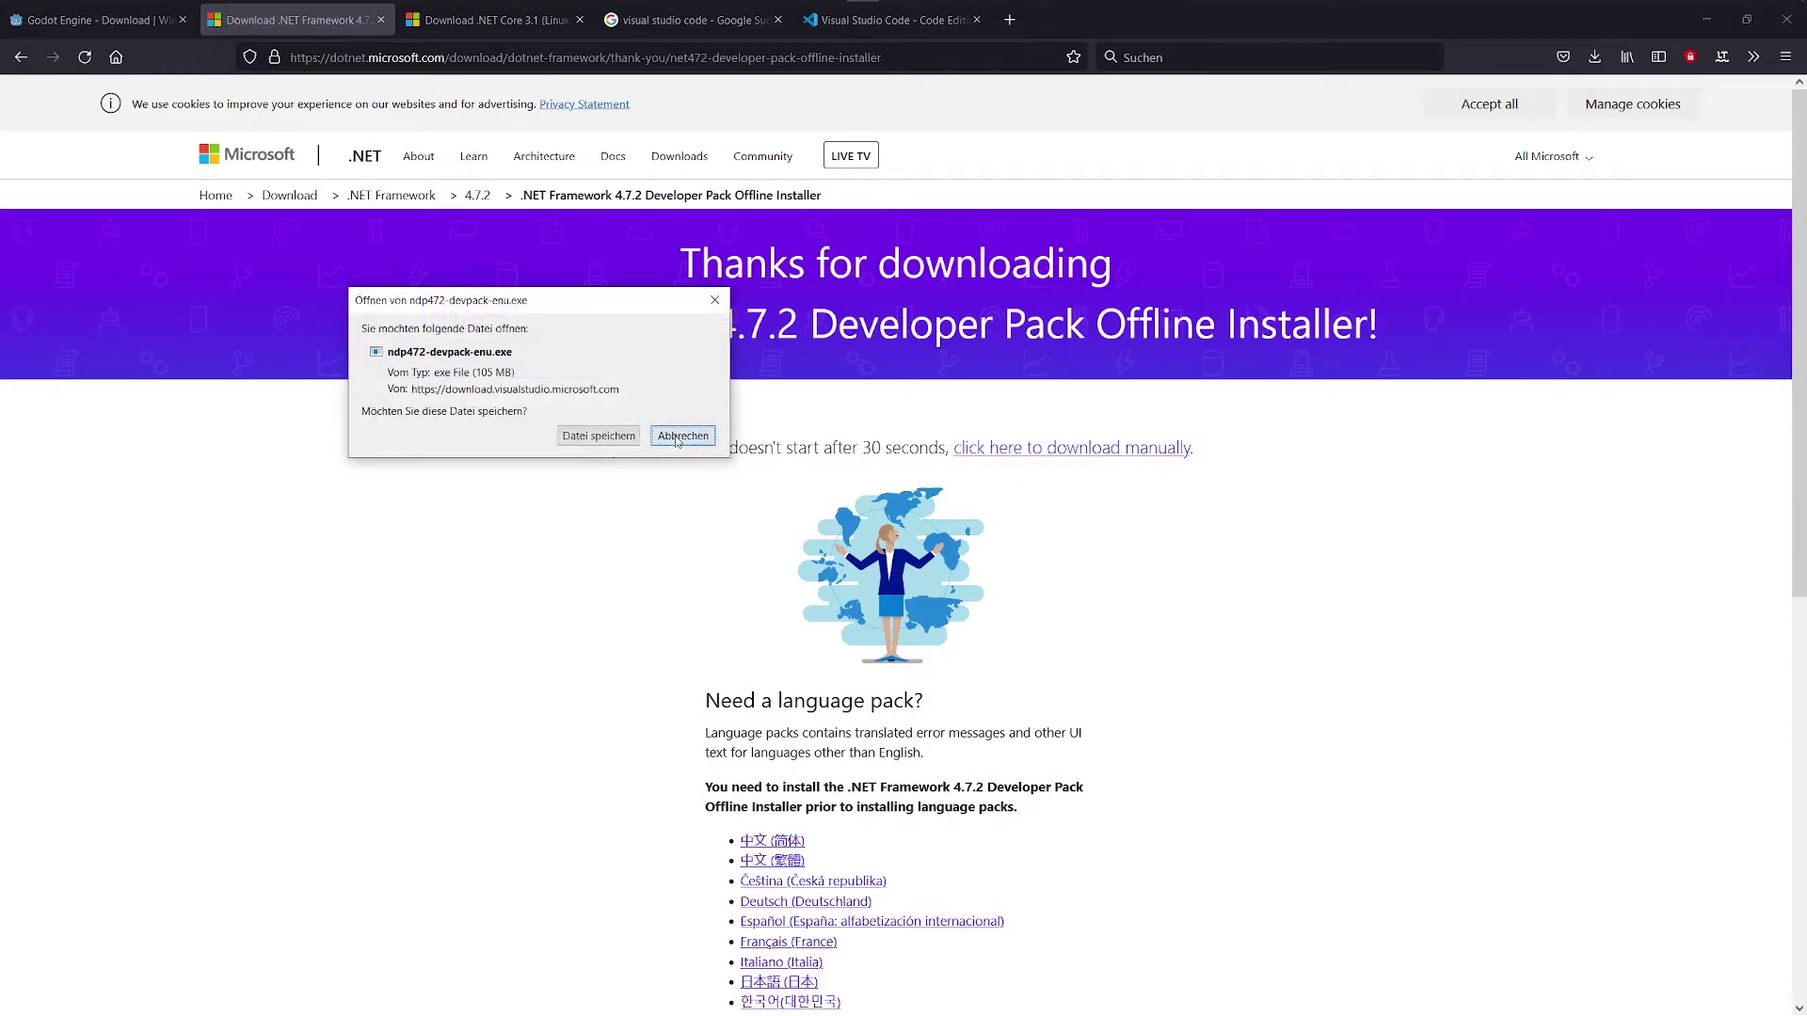
click(598, 436)
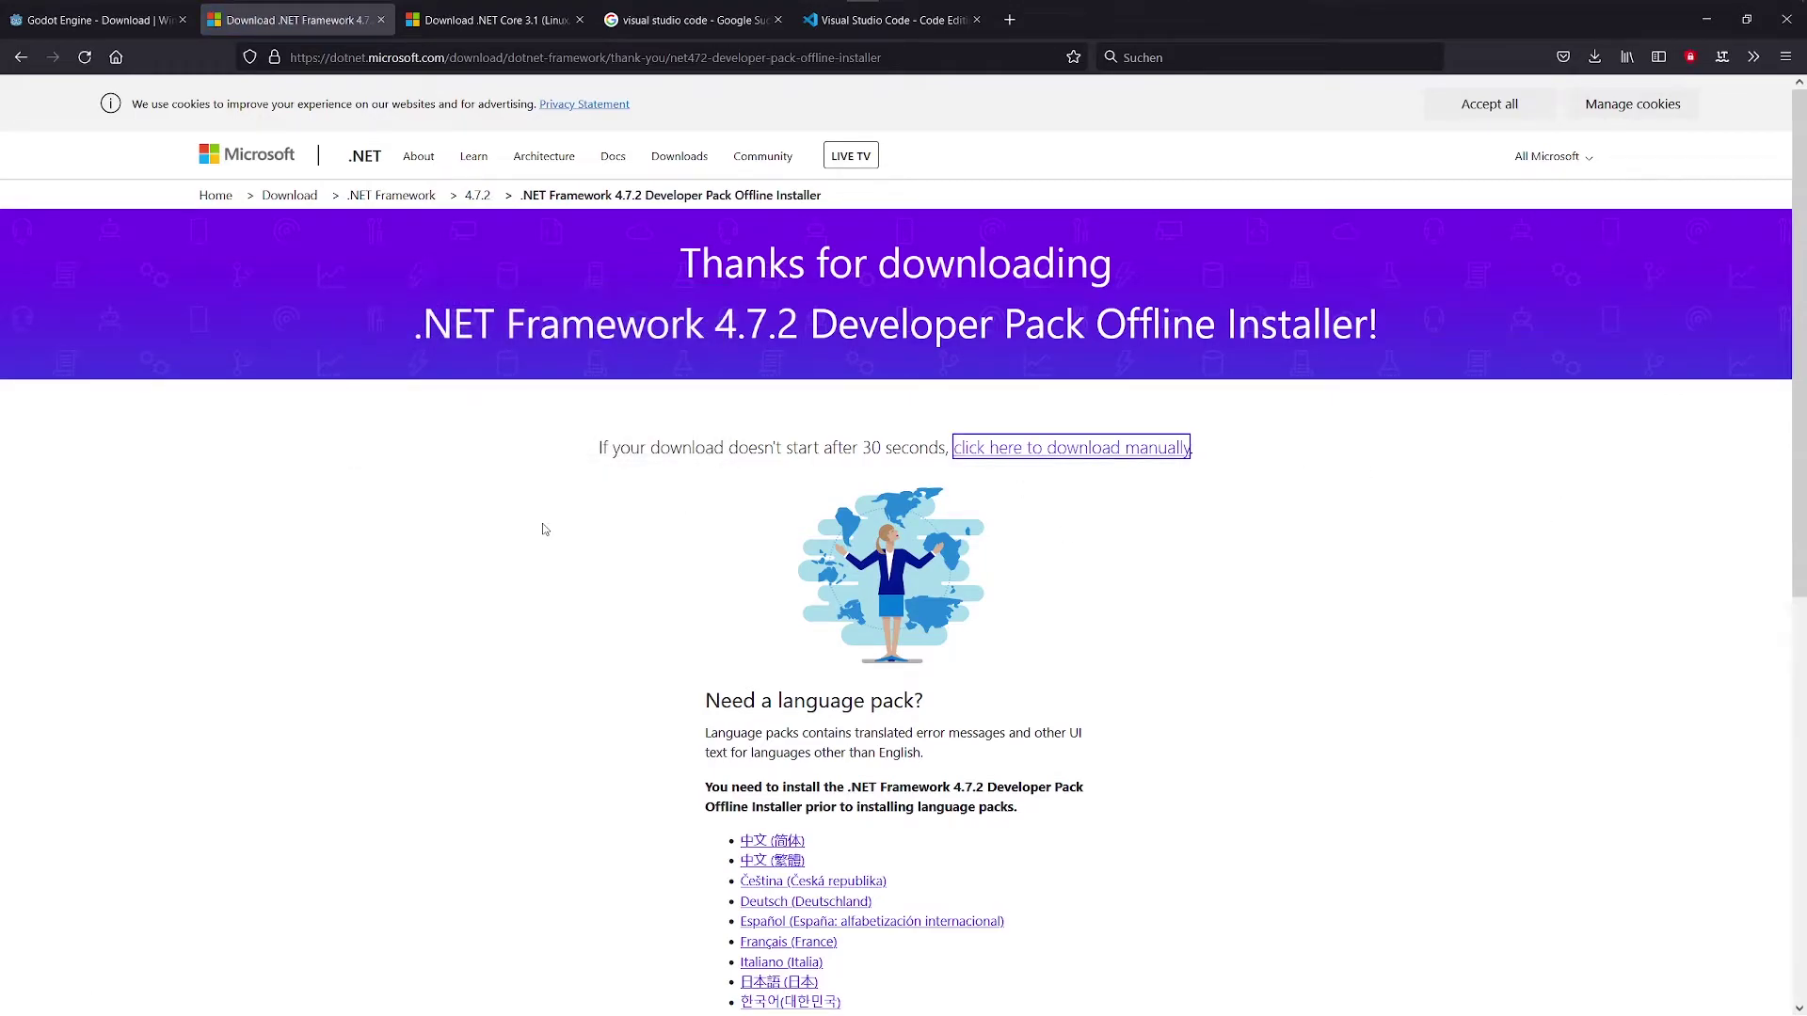
click(846, 28)
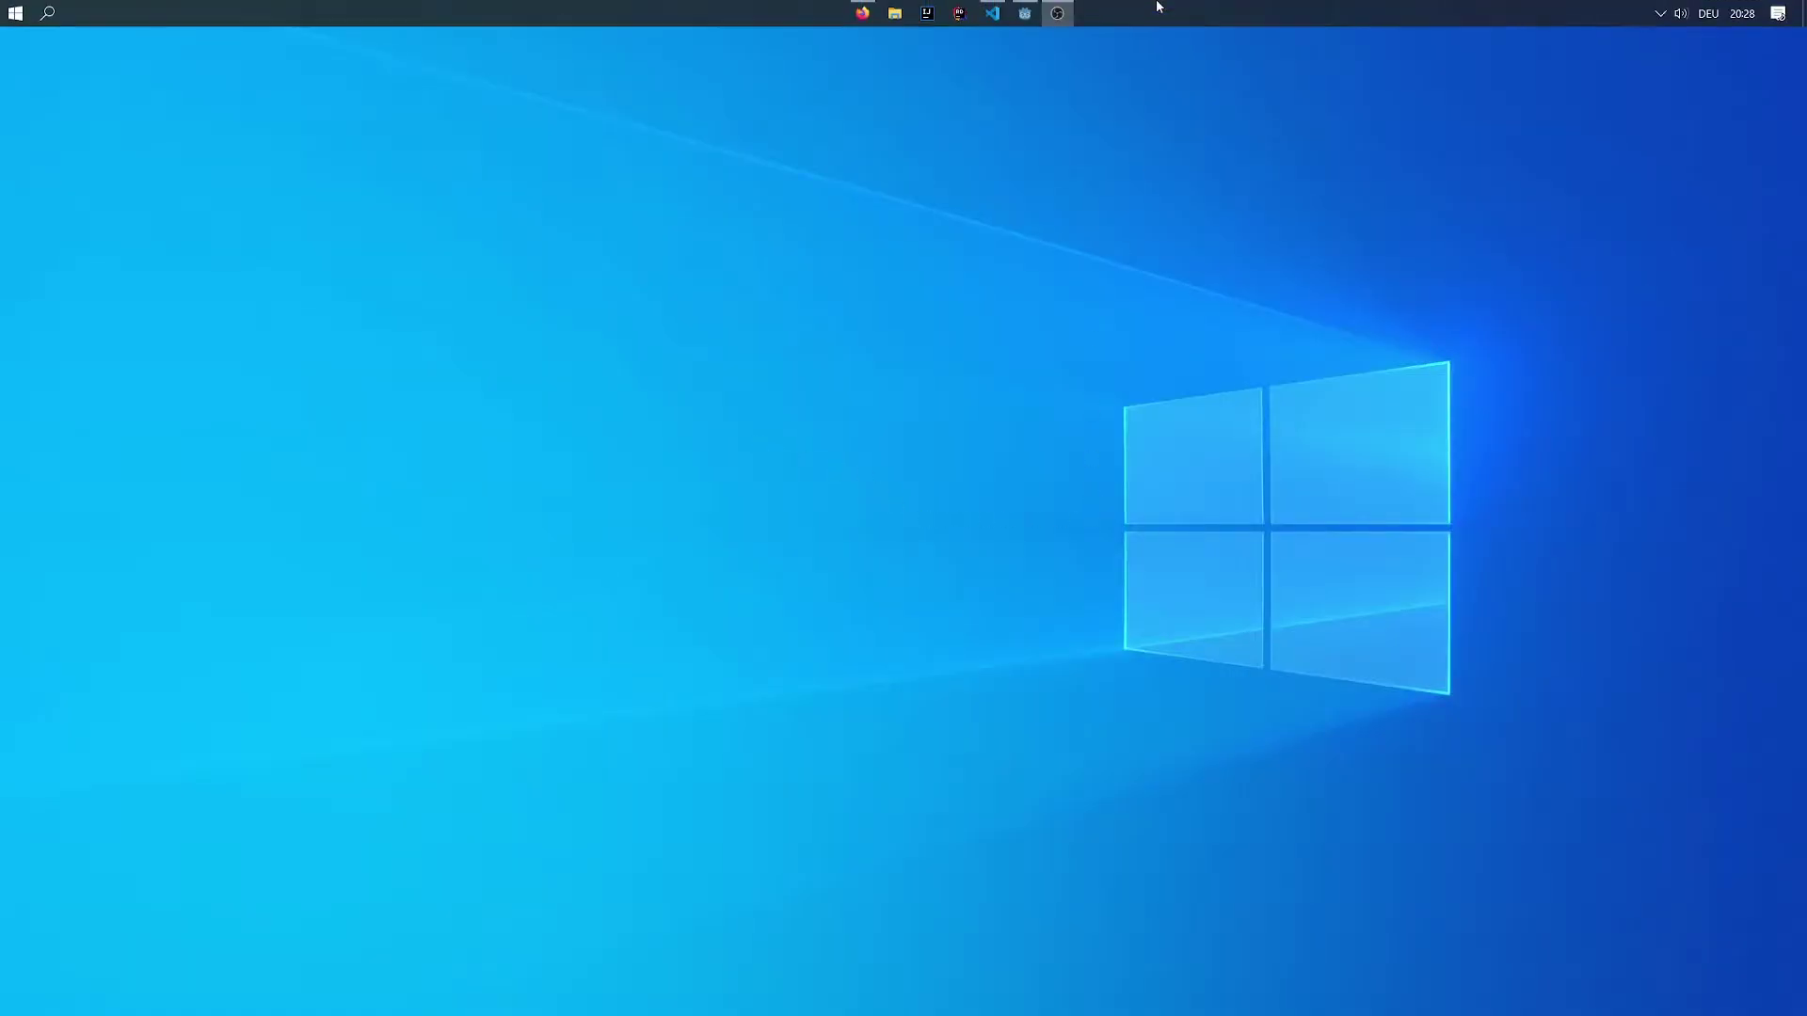
Search VS Code extensions for 'godot', then 'c#', and open Microsoft's C# extension v1.23.15
click(993, 14)
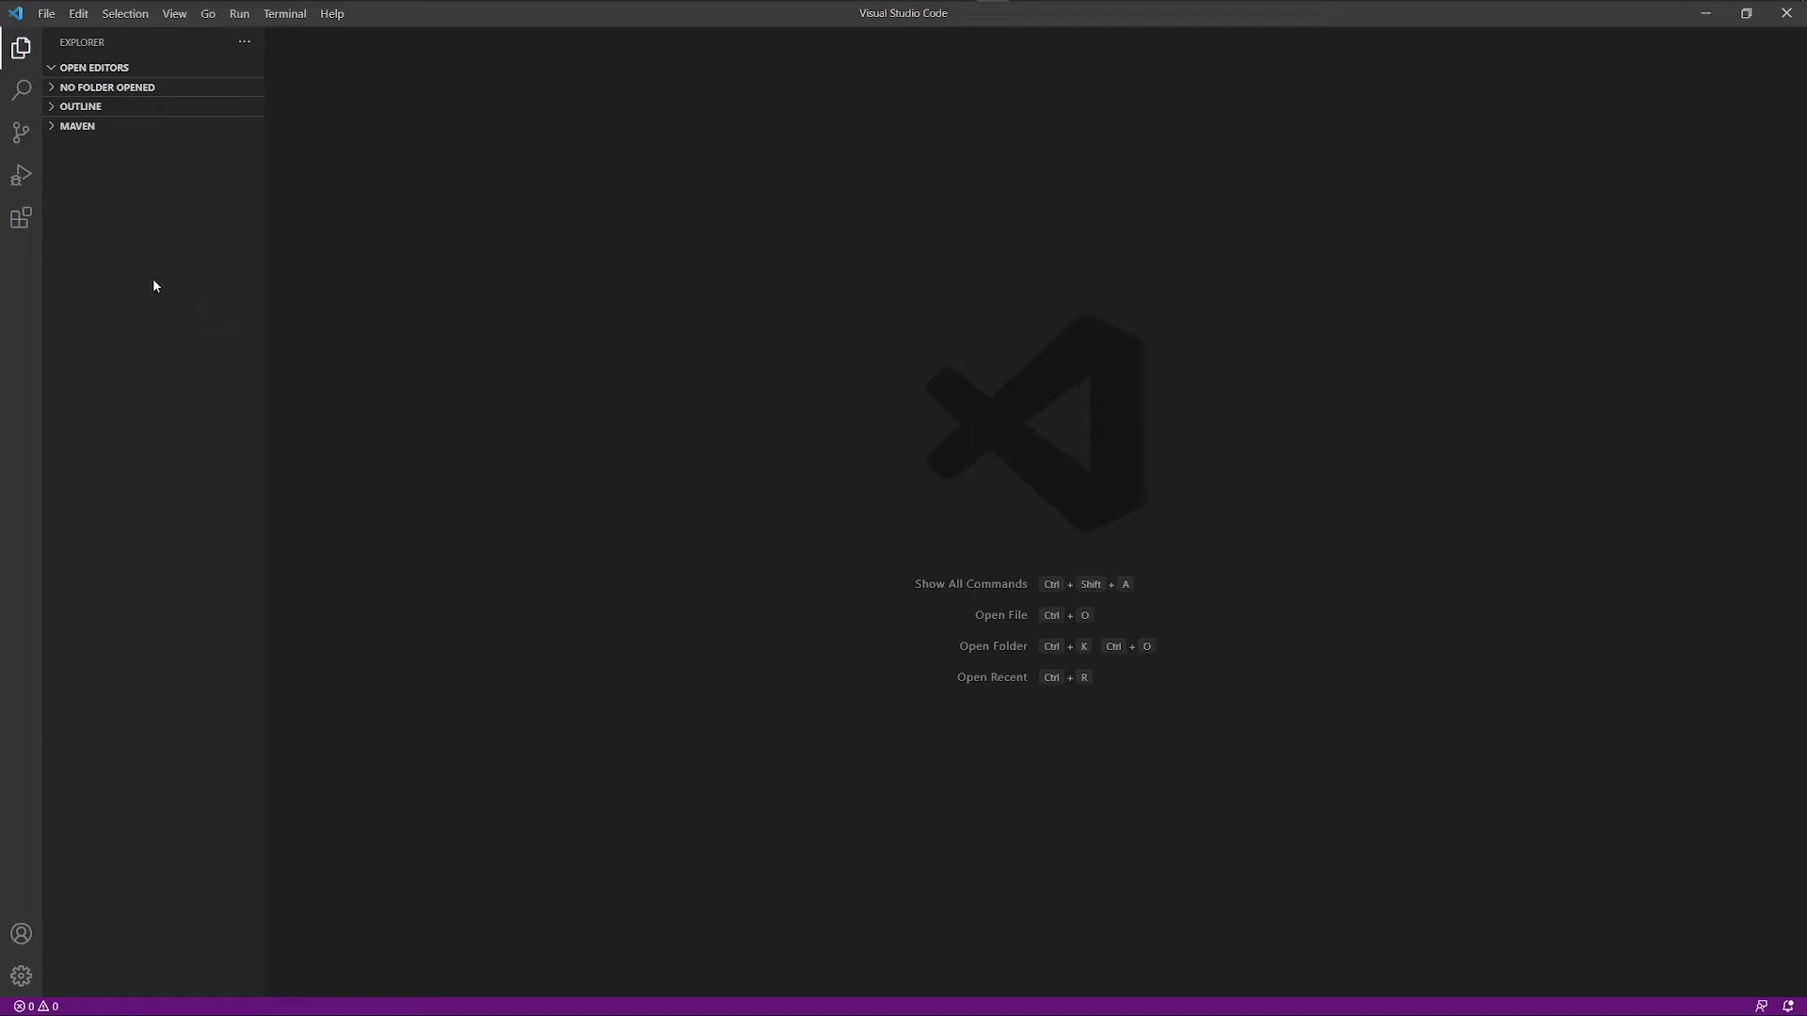
click(21, 218)
text(godot)
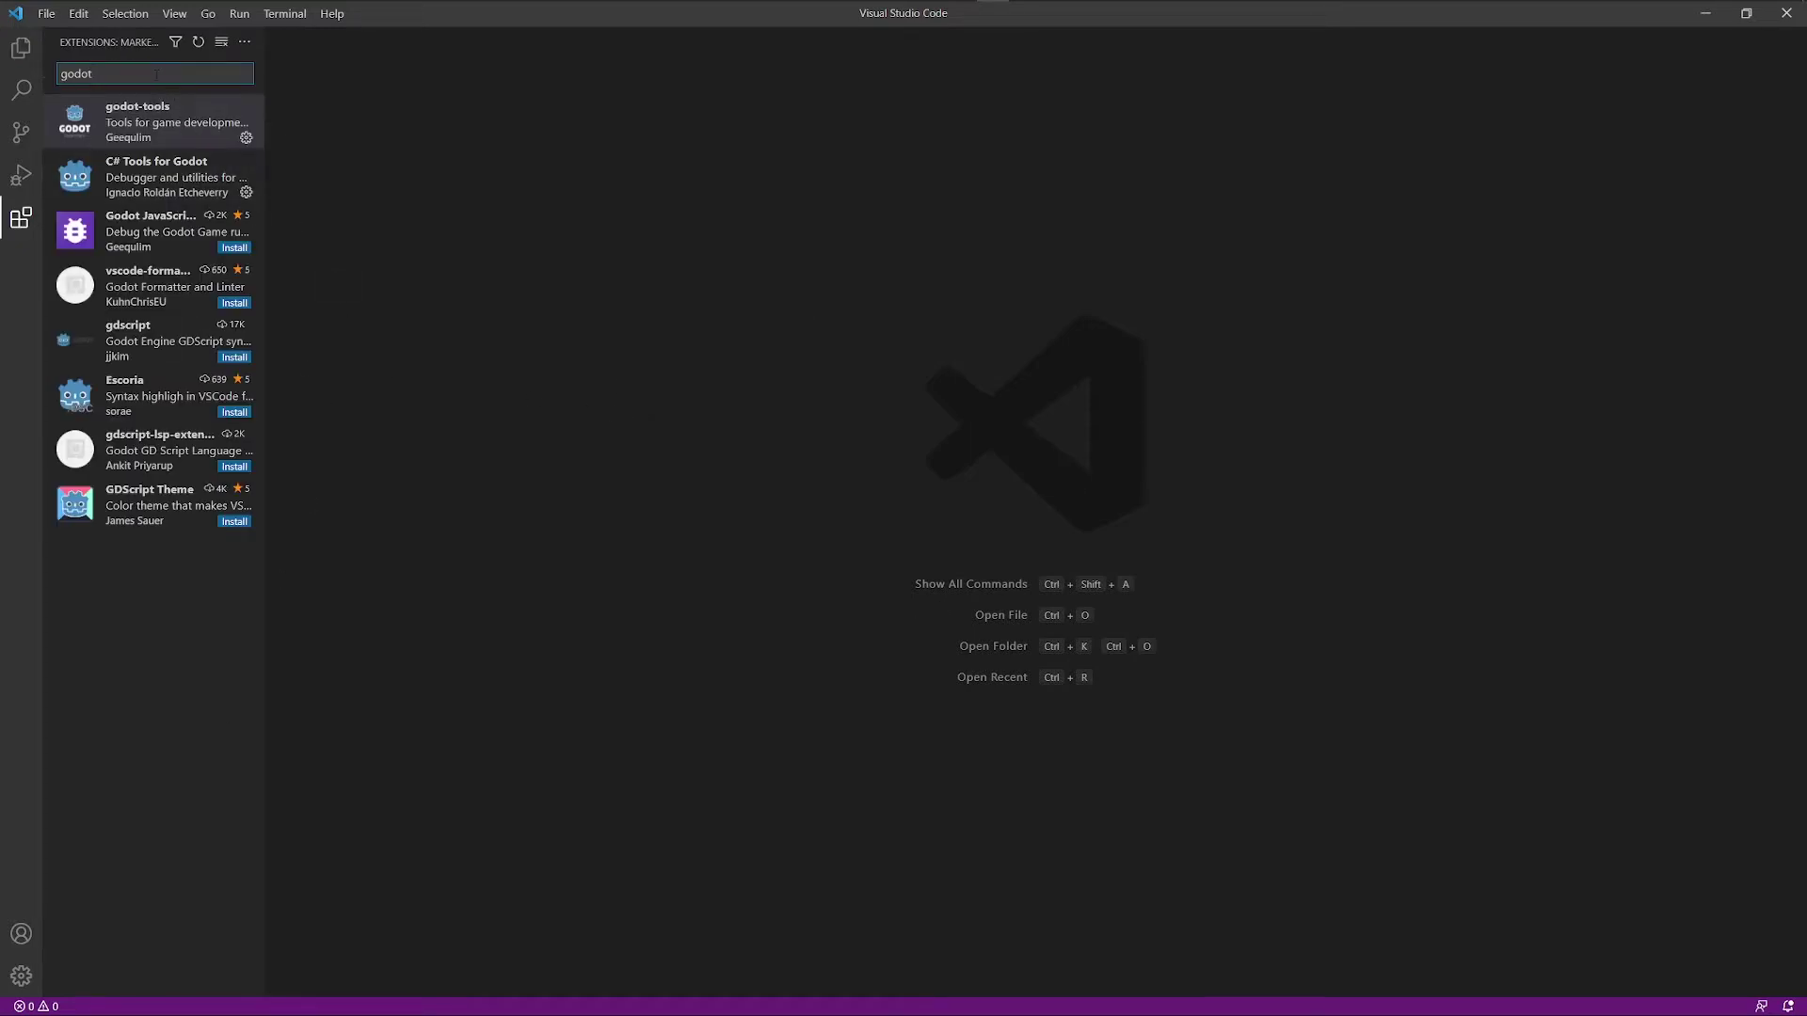
click(221, 41)
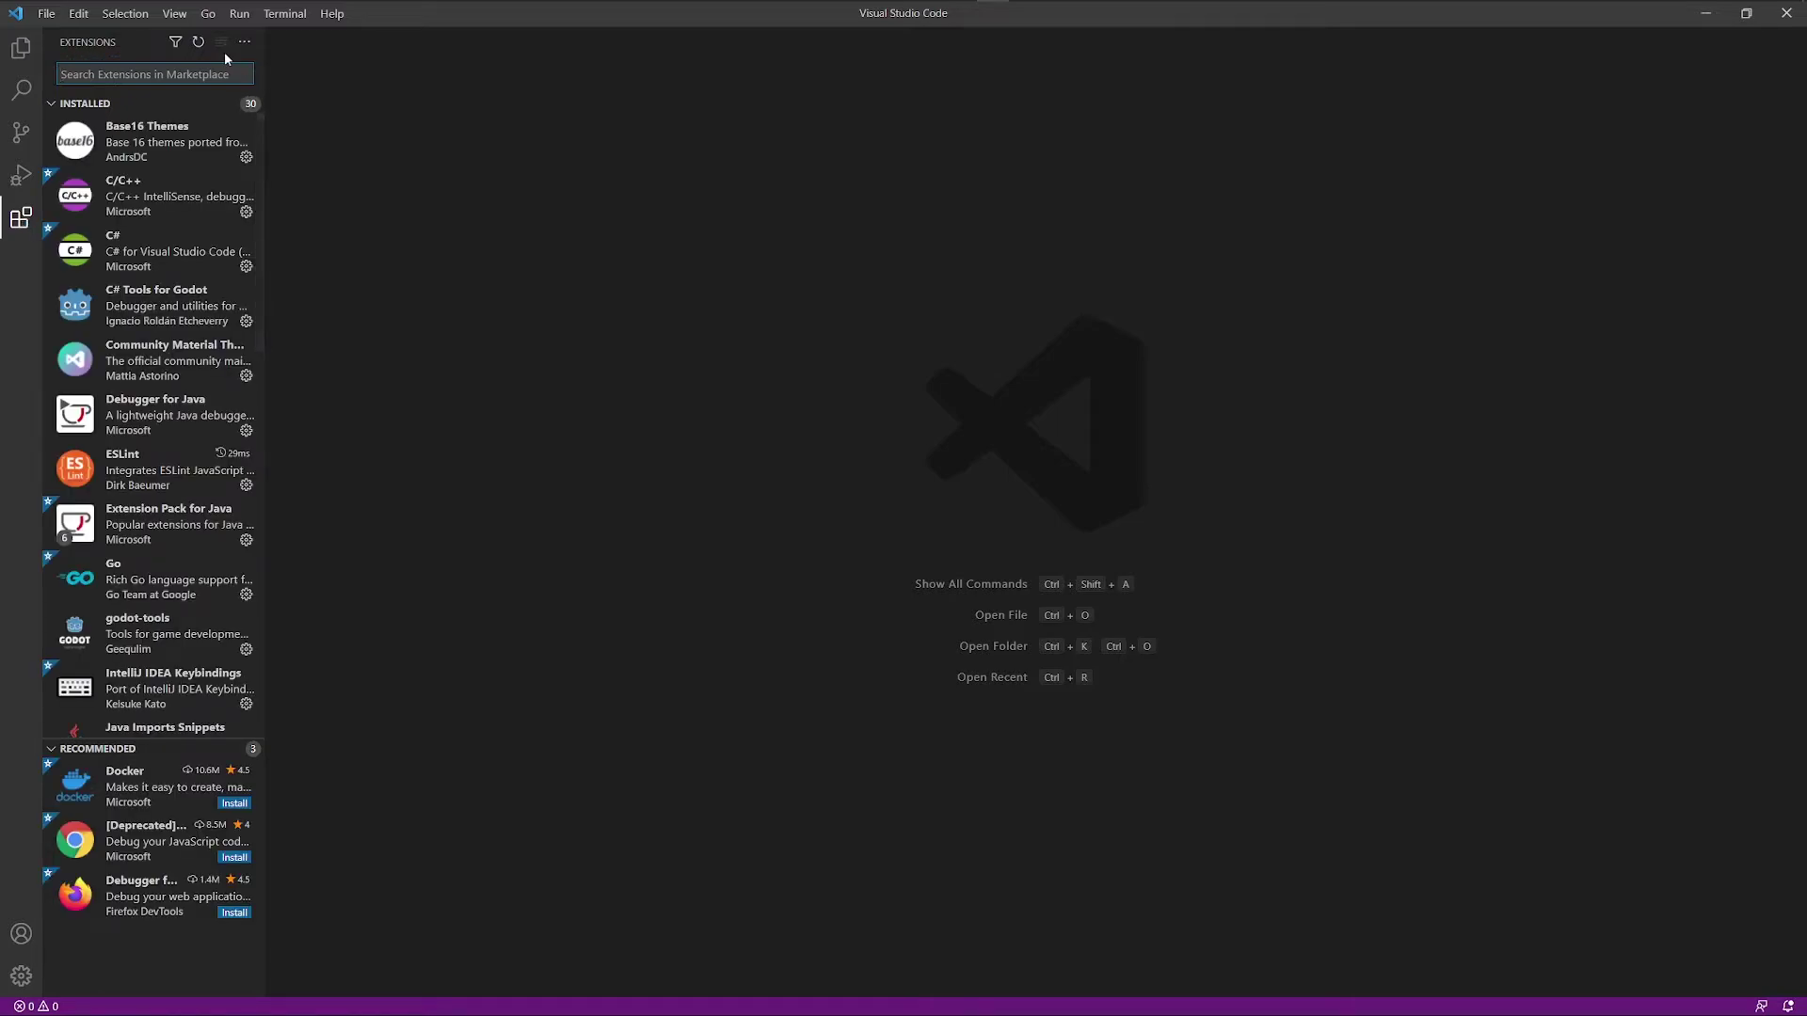
text(c#)
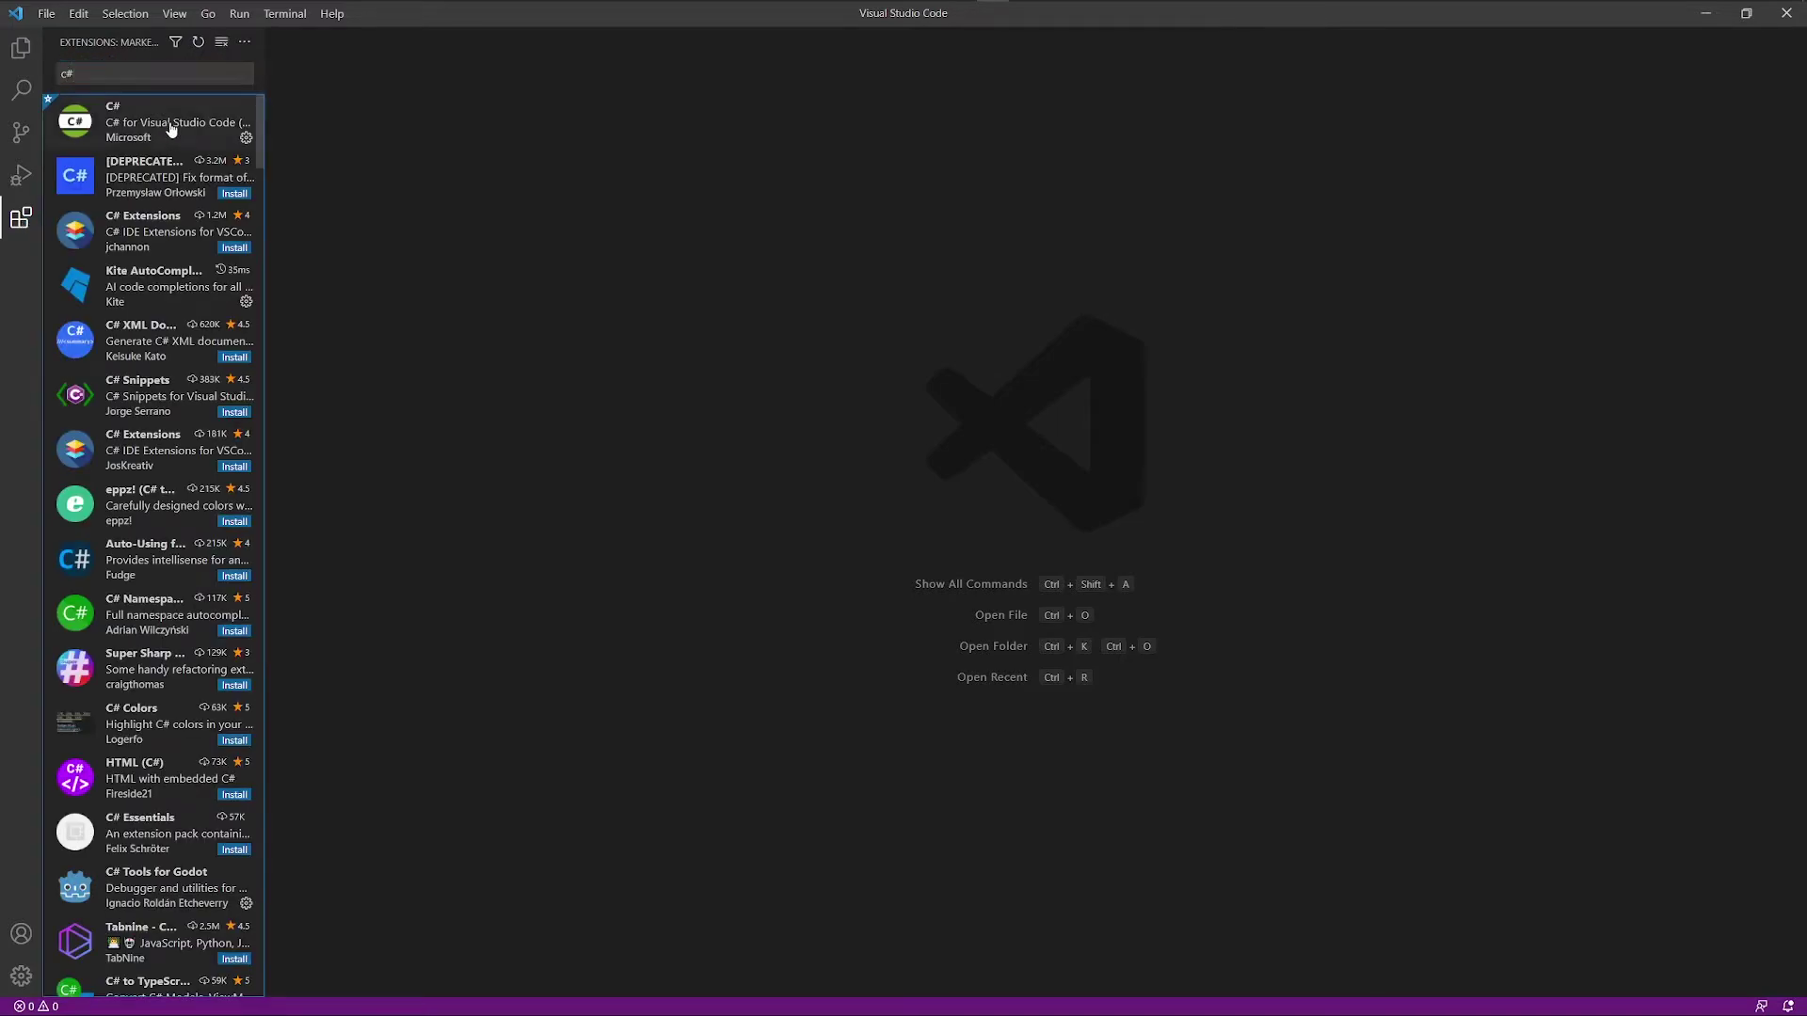
click(141, 120)
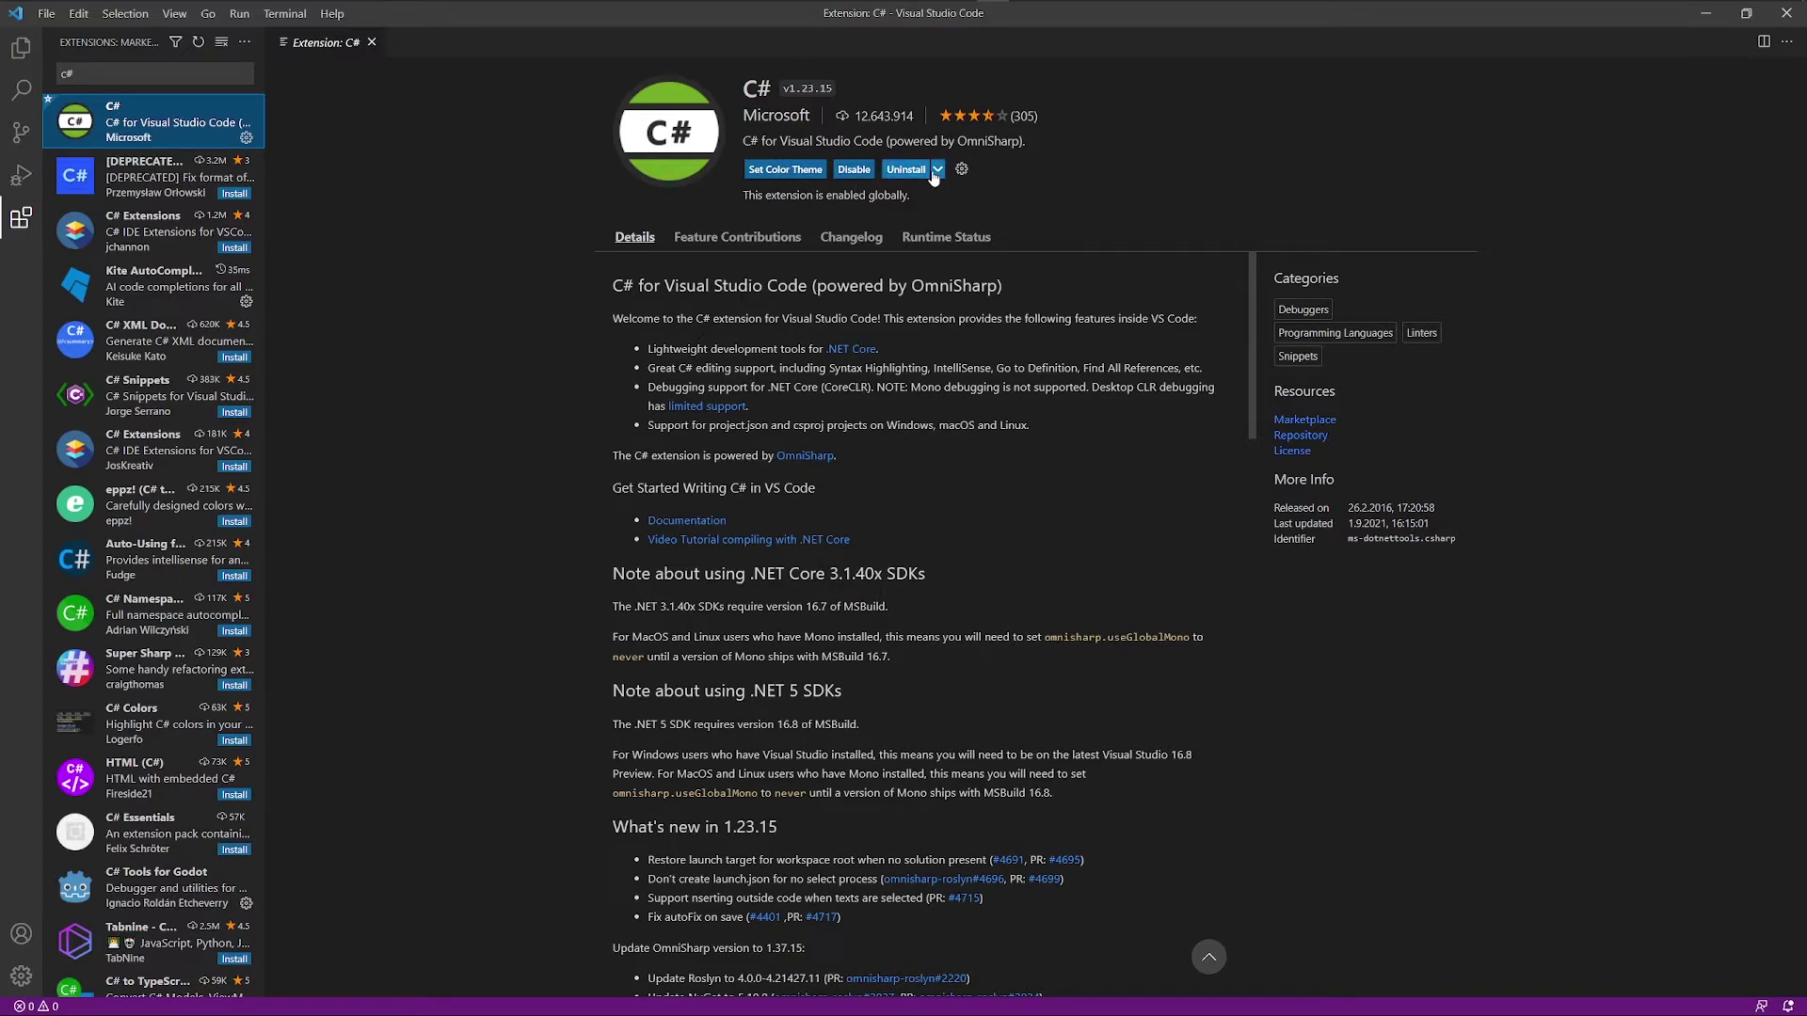
Search the extensions for 'godot' and look over the godot-tools extension page
click(199, 75)
key(ctrl+a)
text(godot)
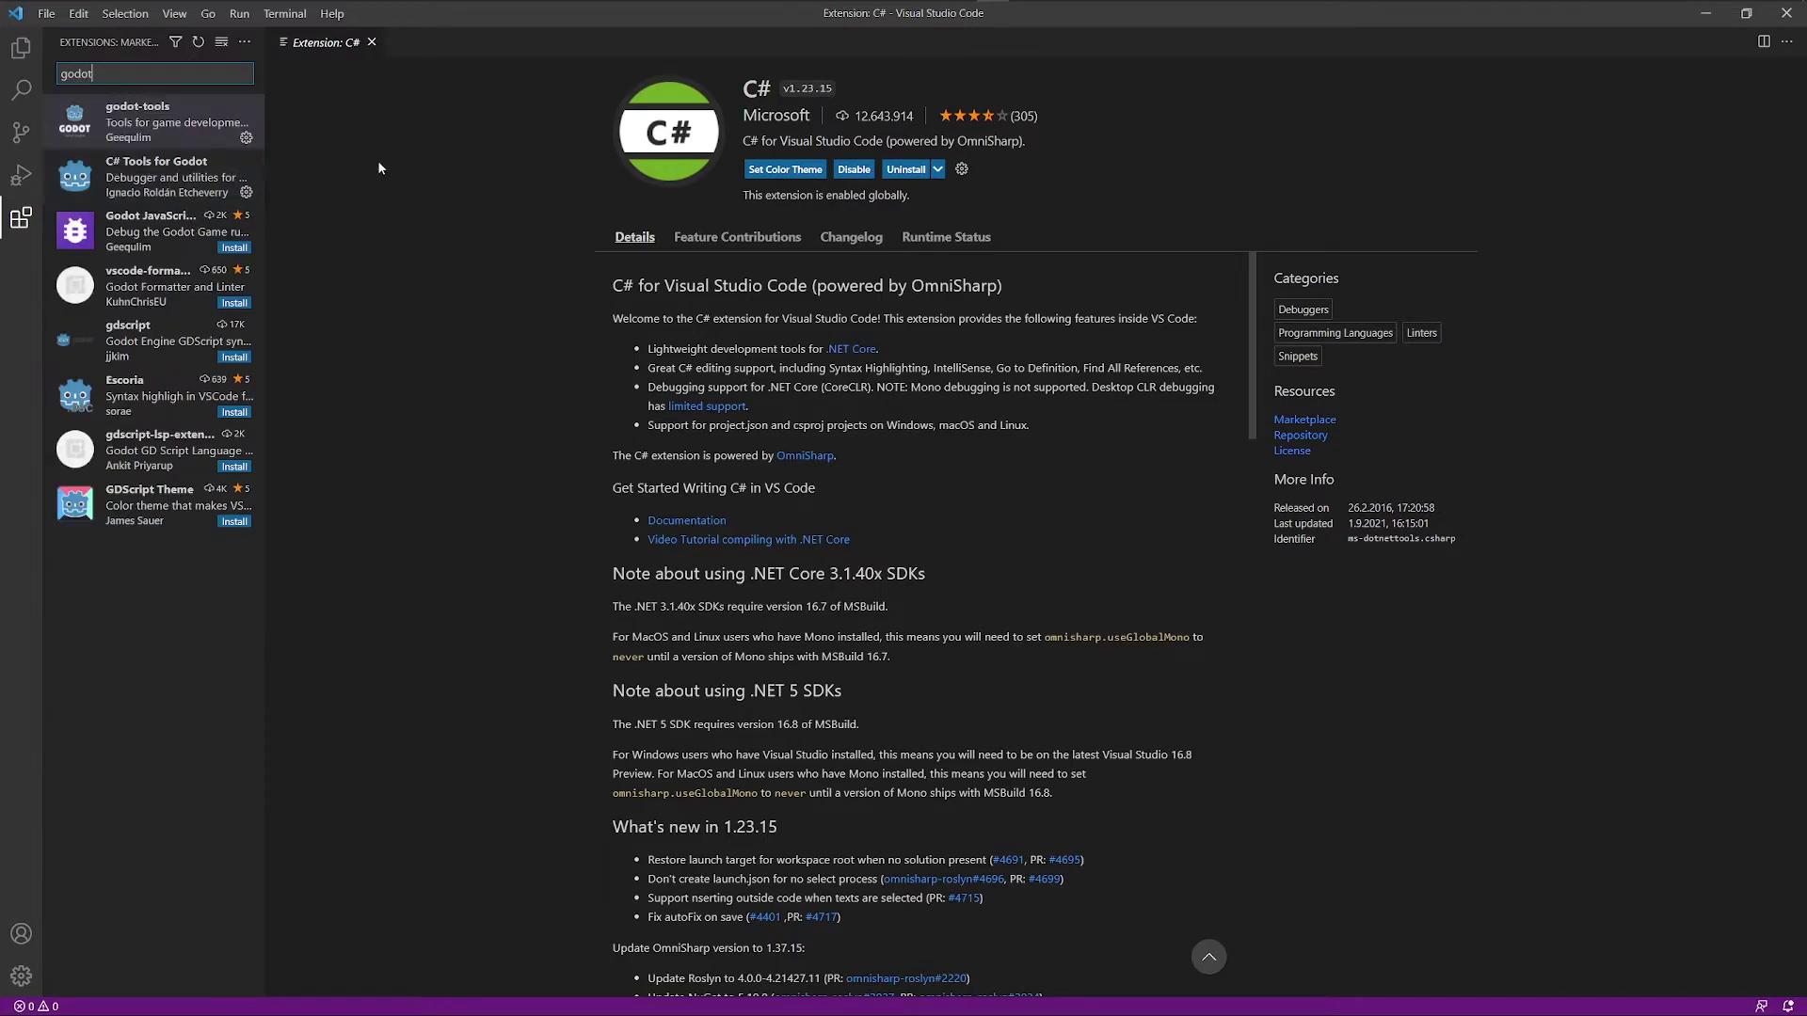
click(131, 121)
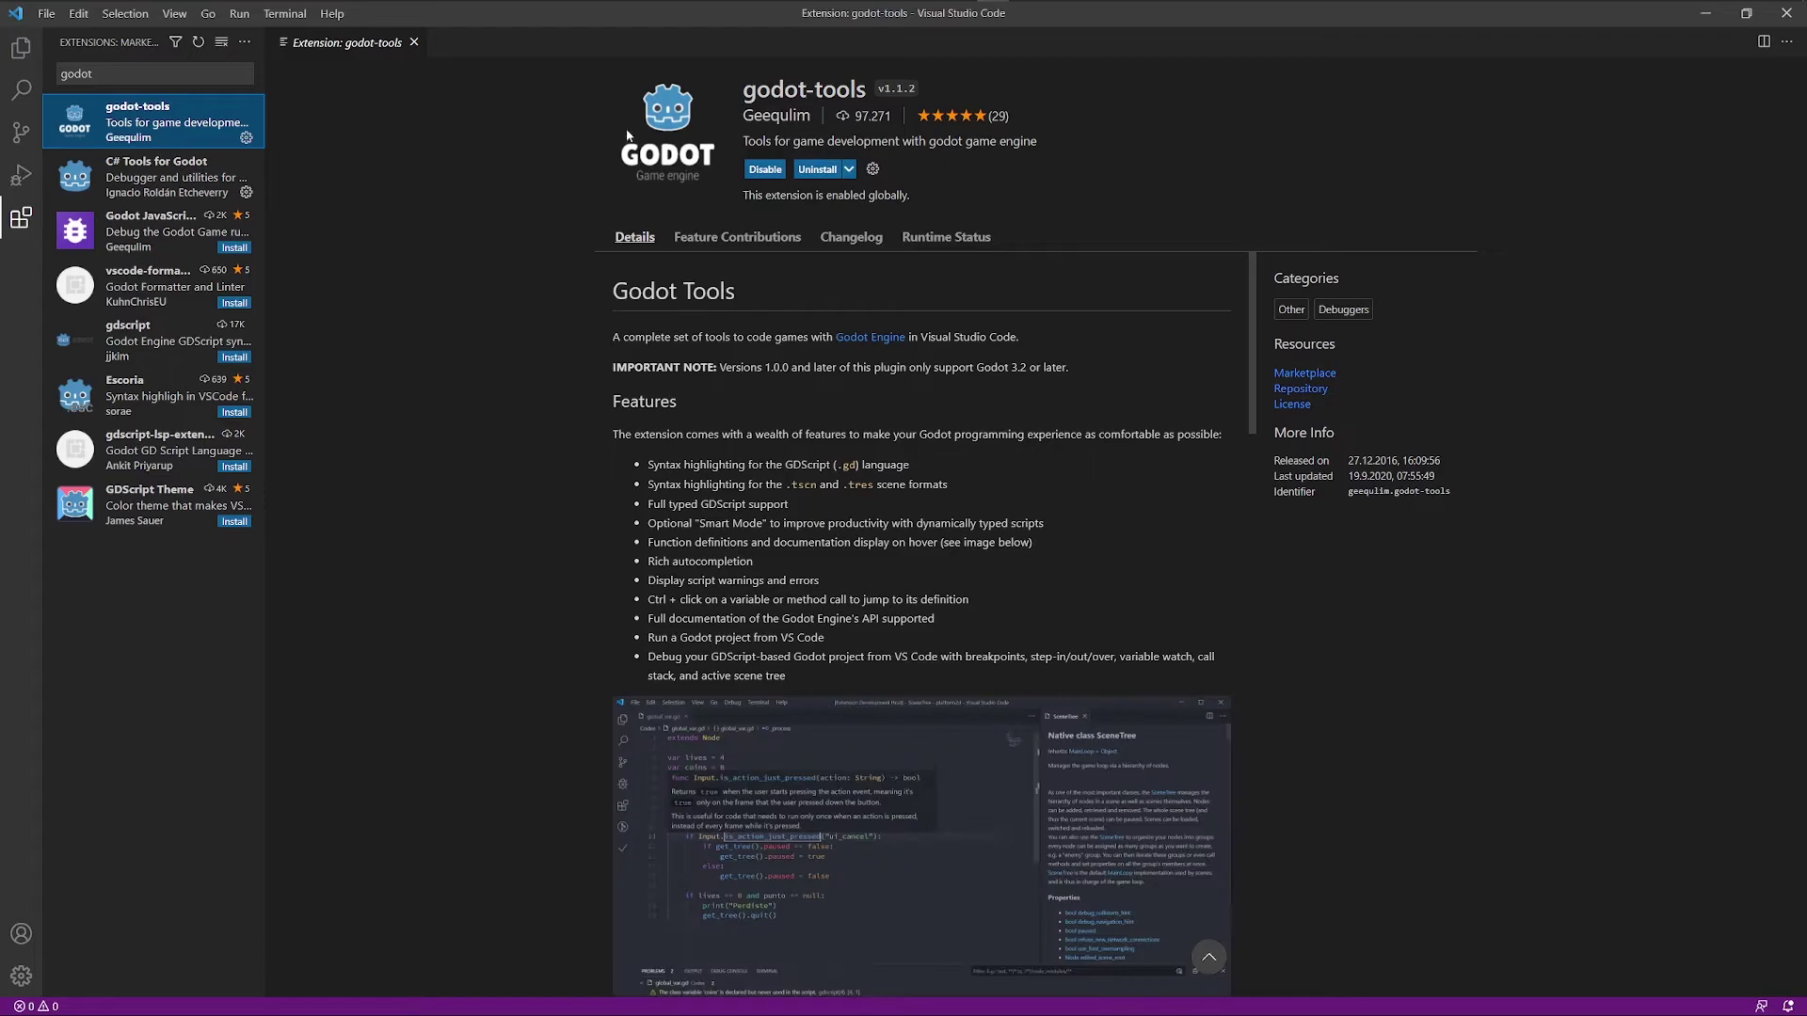
scroll(923, 621, down, 6)
scroll(843, 540, up, 8)
Look over the C# Tools for Godot extension page
click(148, 180)
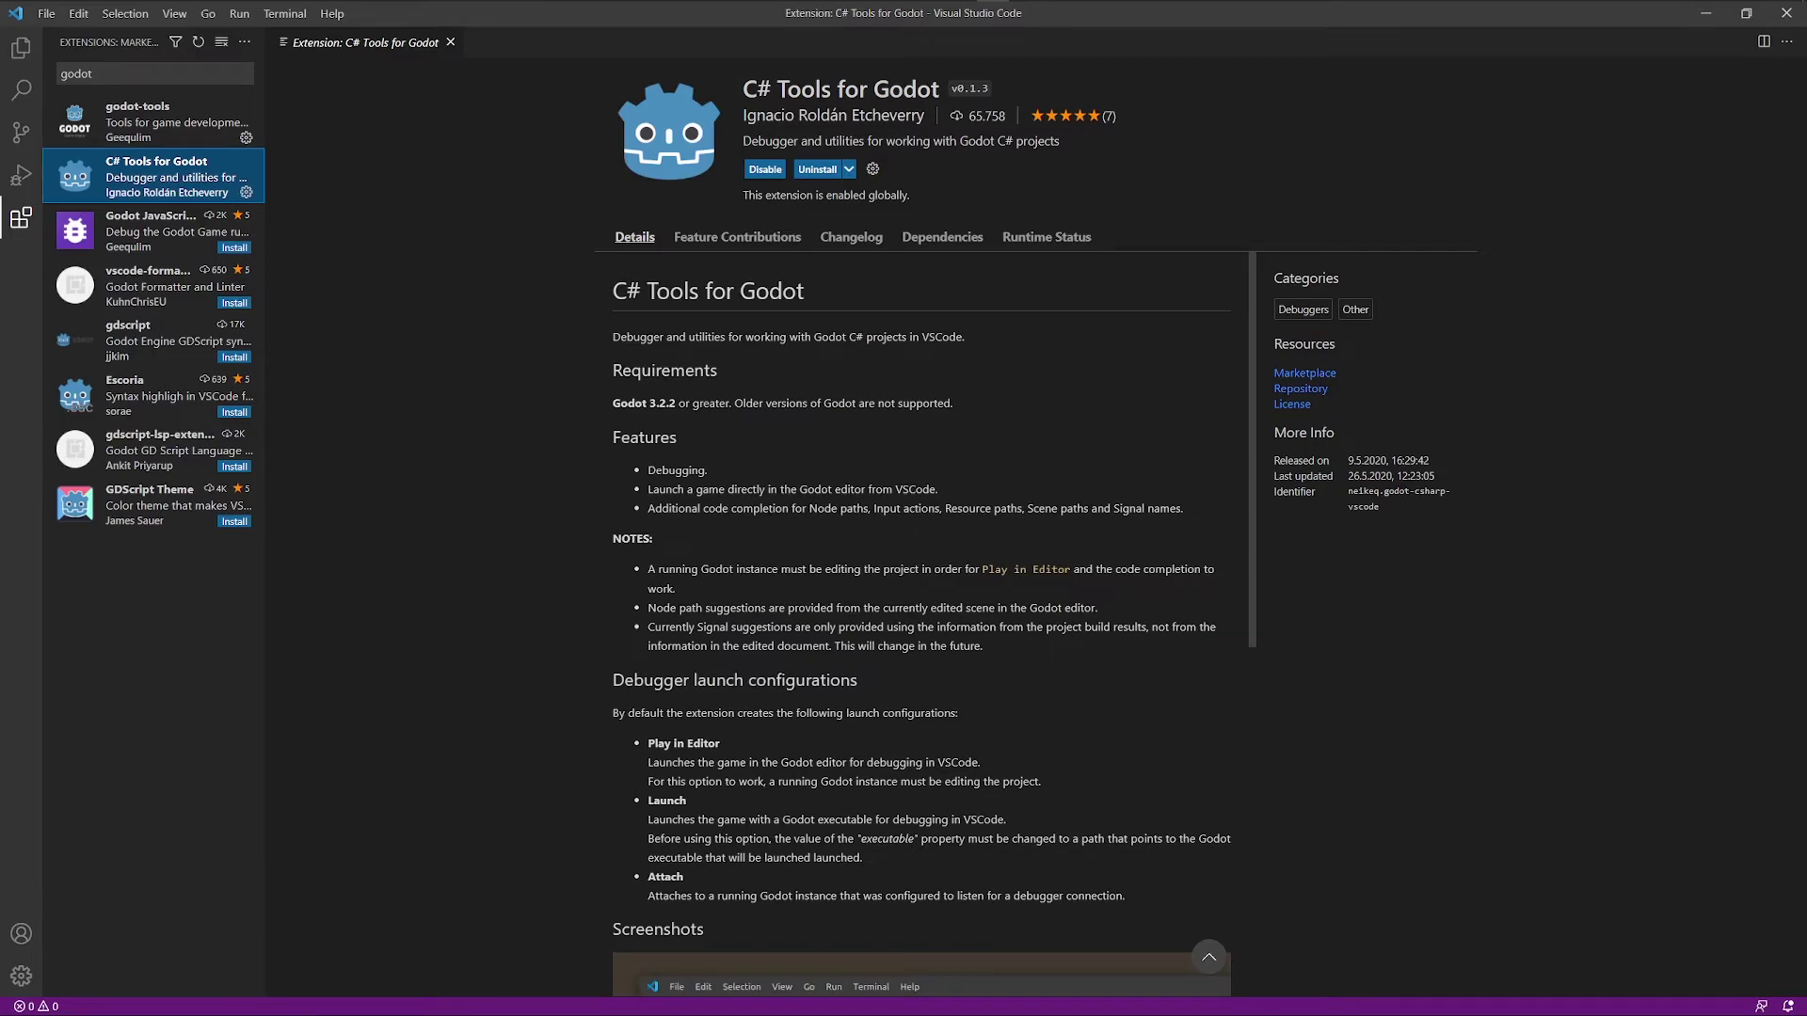
scroll(782, 516, down, 6)
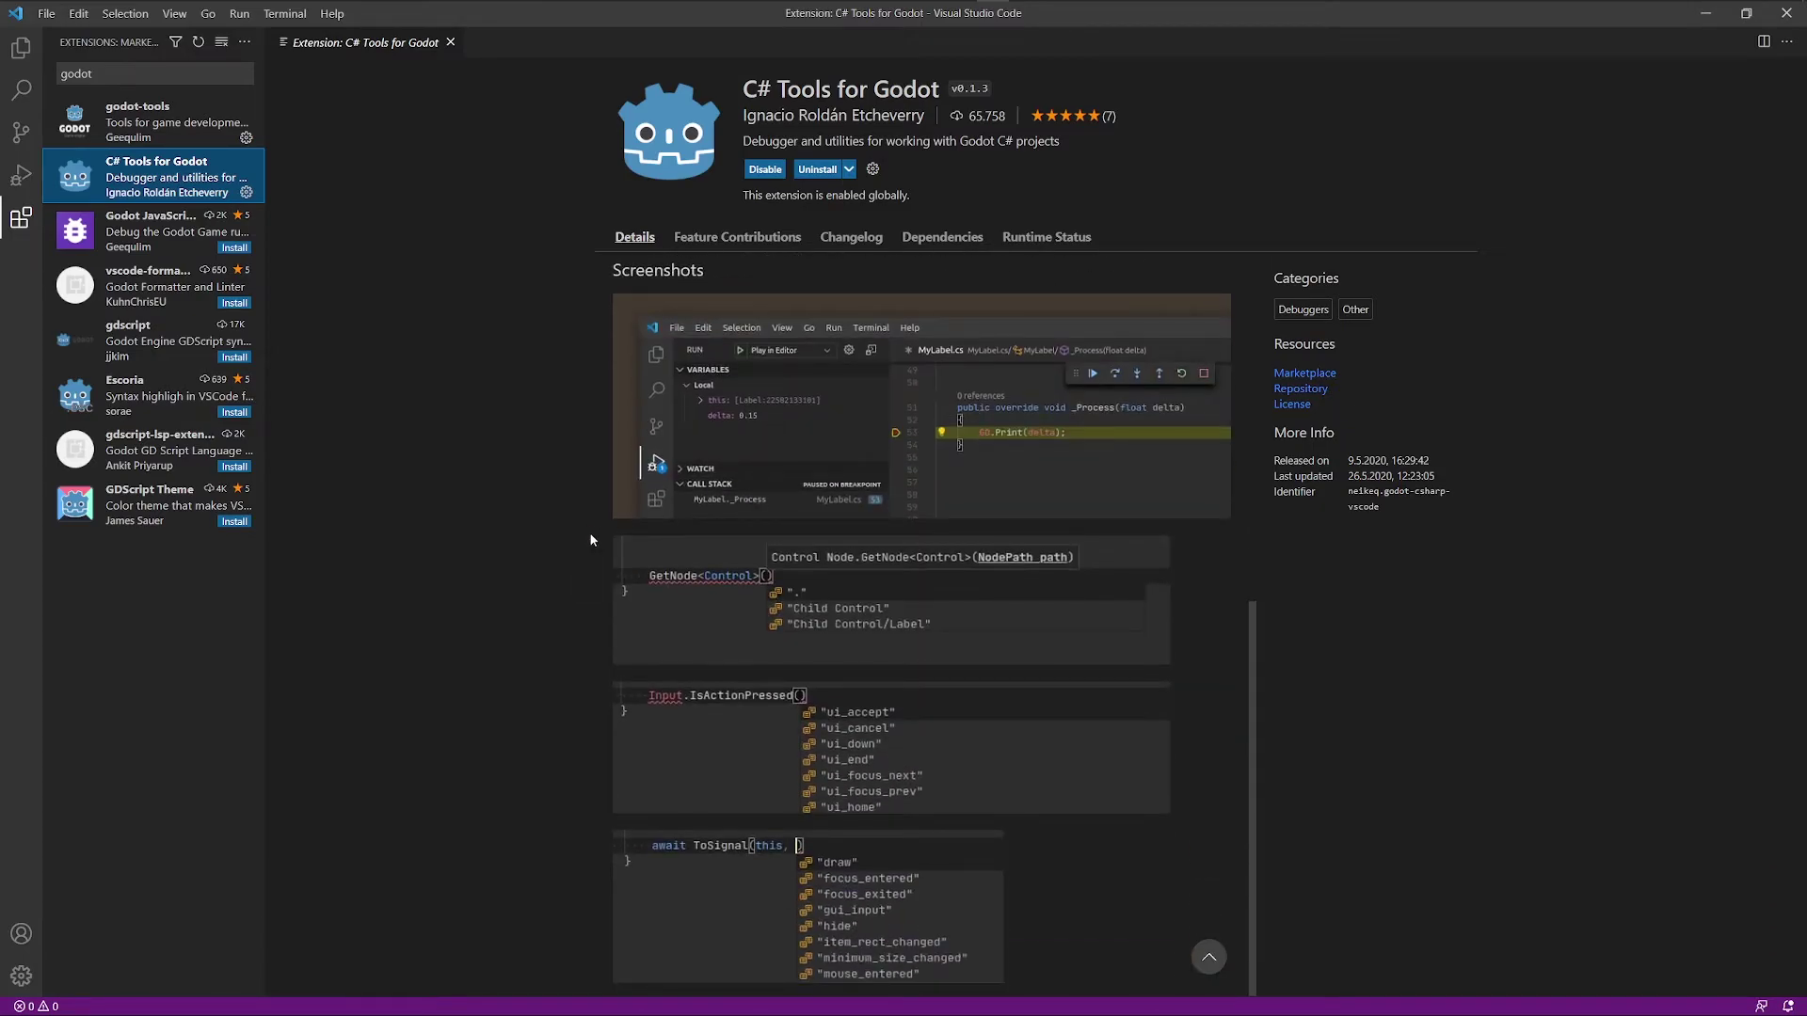
scroll(589, 533, up, 6)
scroll(651, 608, down, 6)
scroll(625, 600, up, 7)
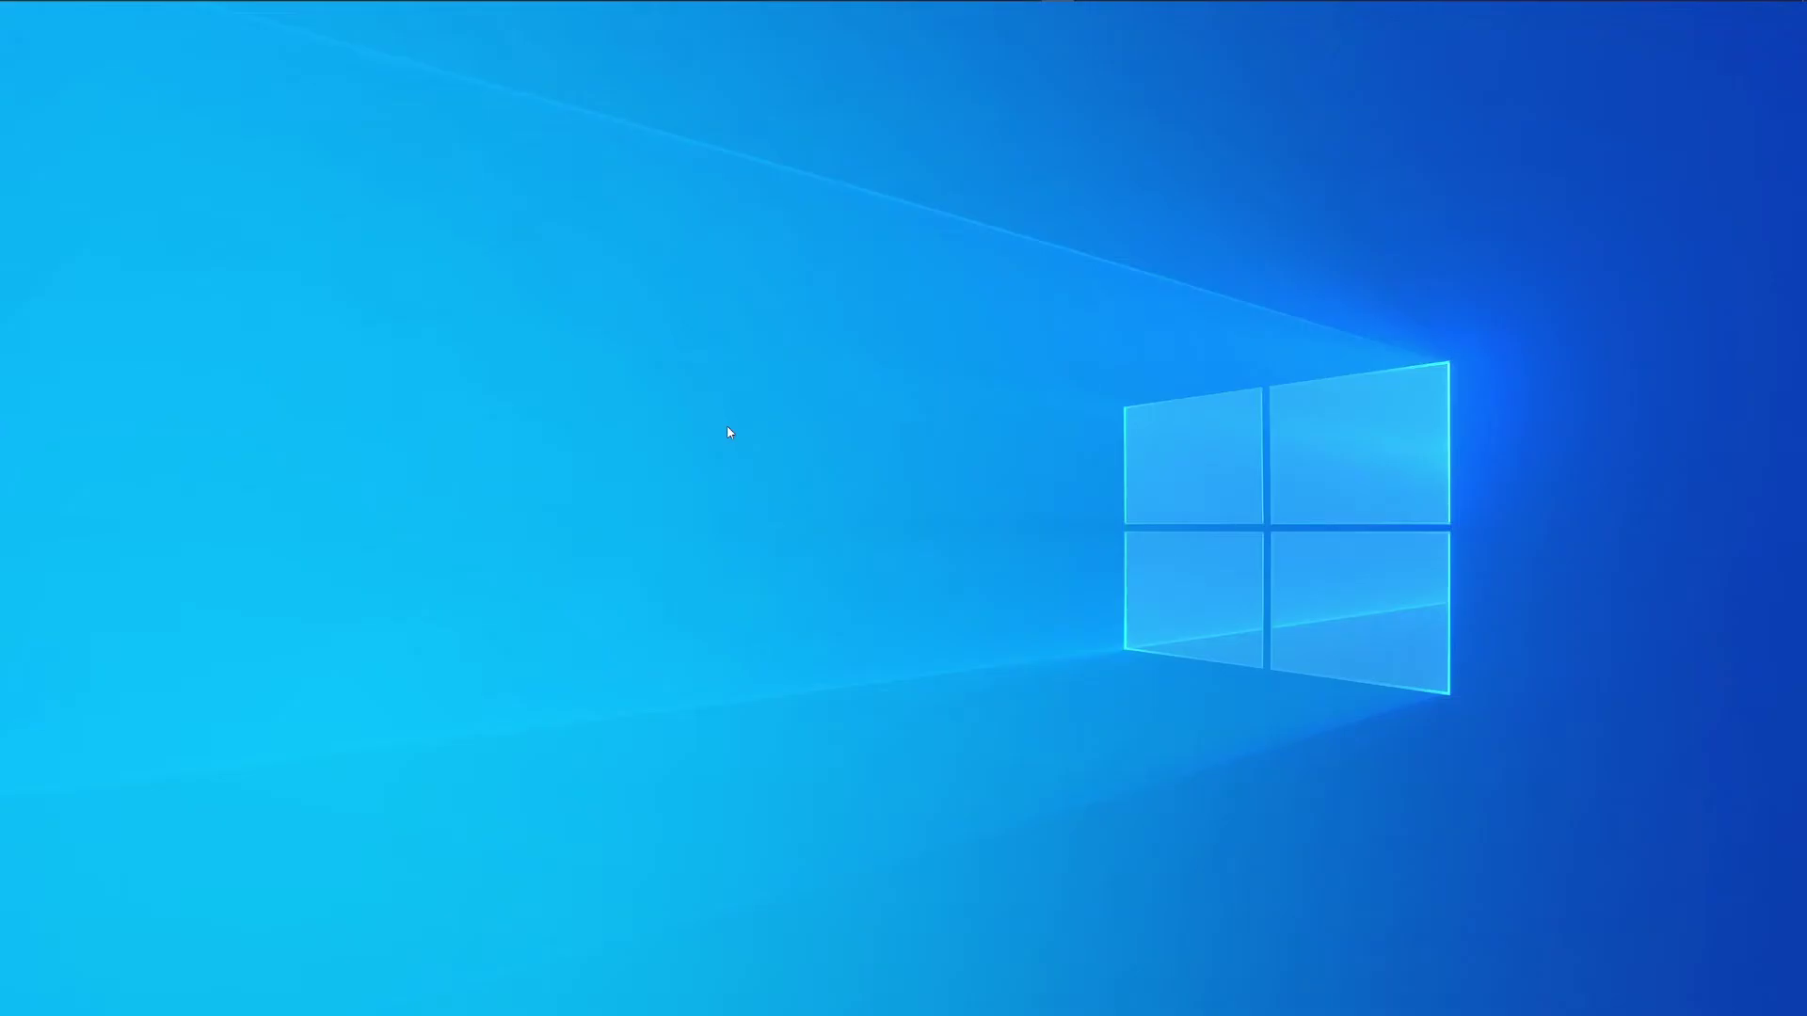
Start a new project in the Project Manager with its path set to the Godot/CSharpBasics folder
mouse_move(964, 7)
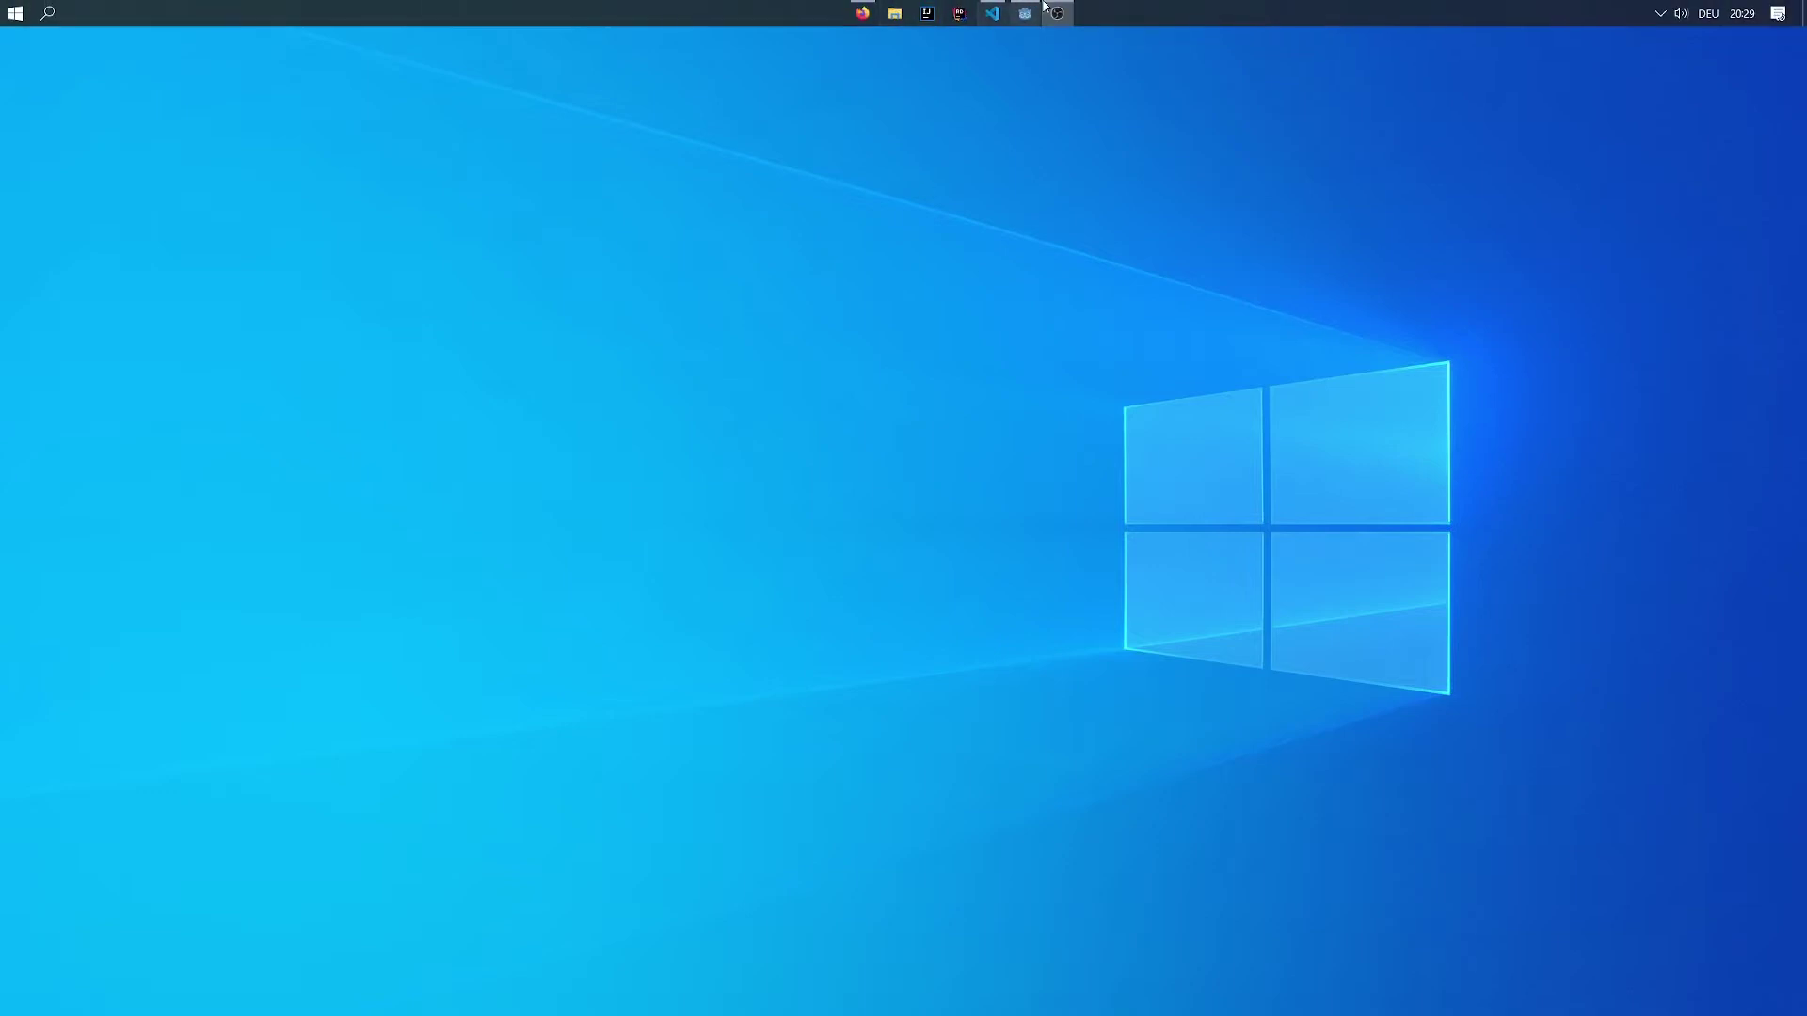
click(1025, 13)
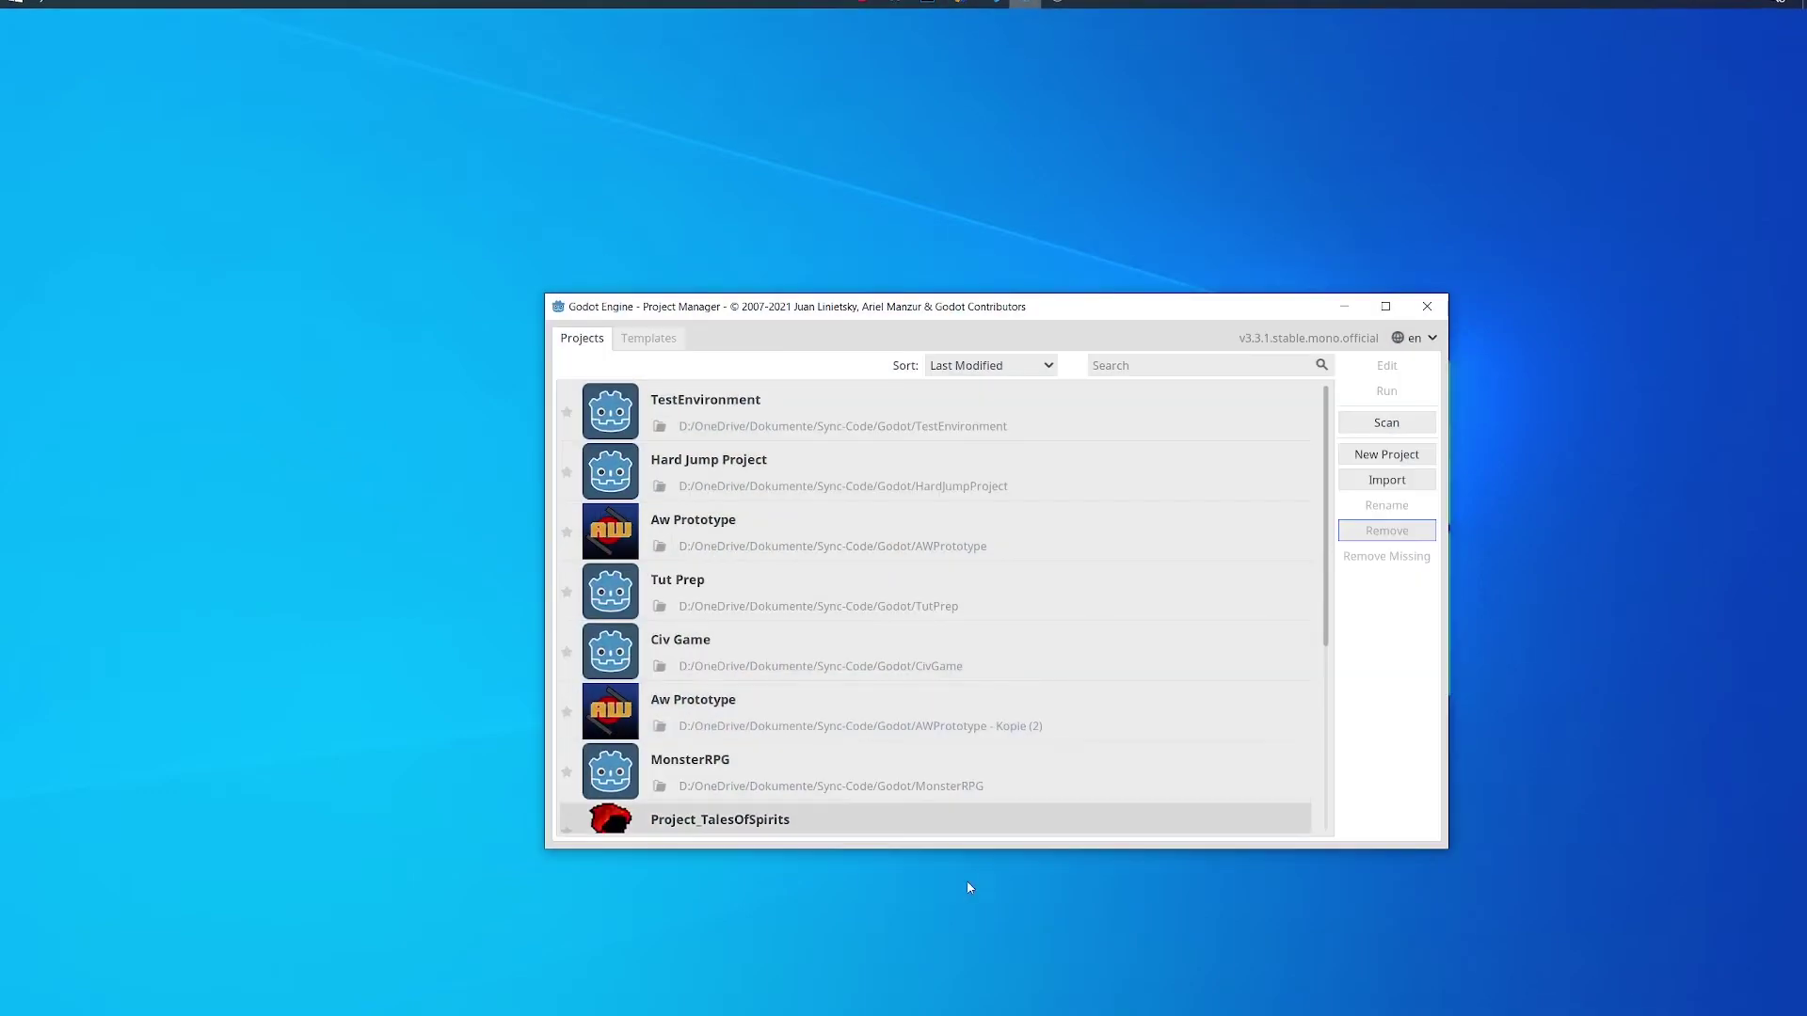
drag(874, 307, 731, 250)
scroll(672, 589, down, 3)
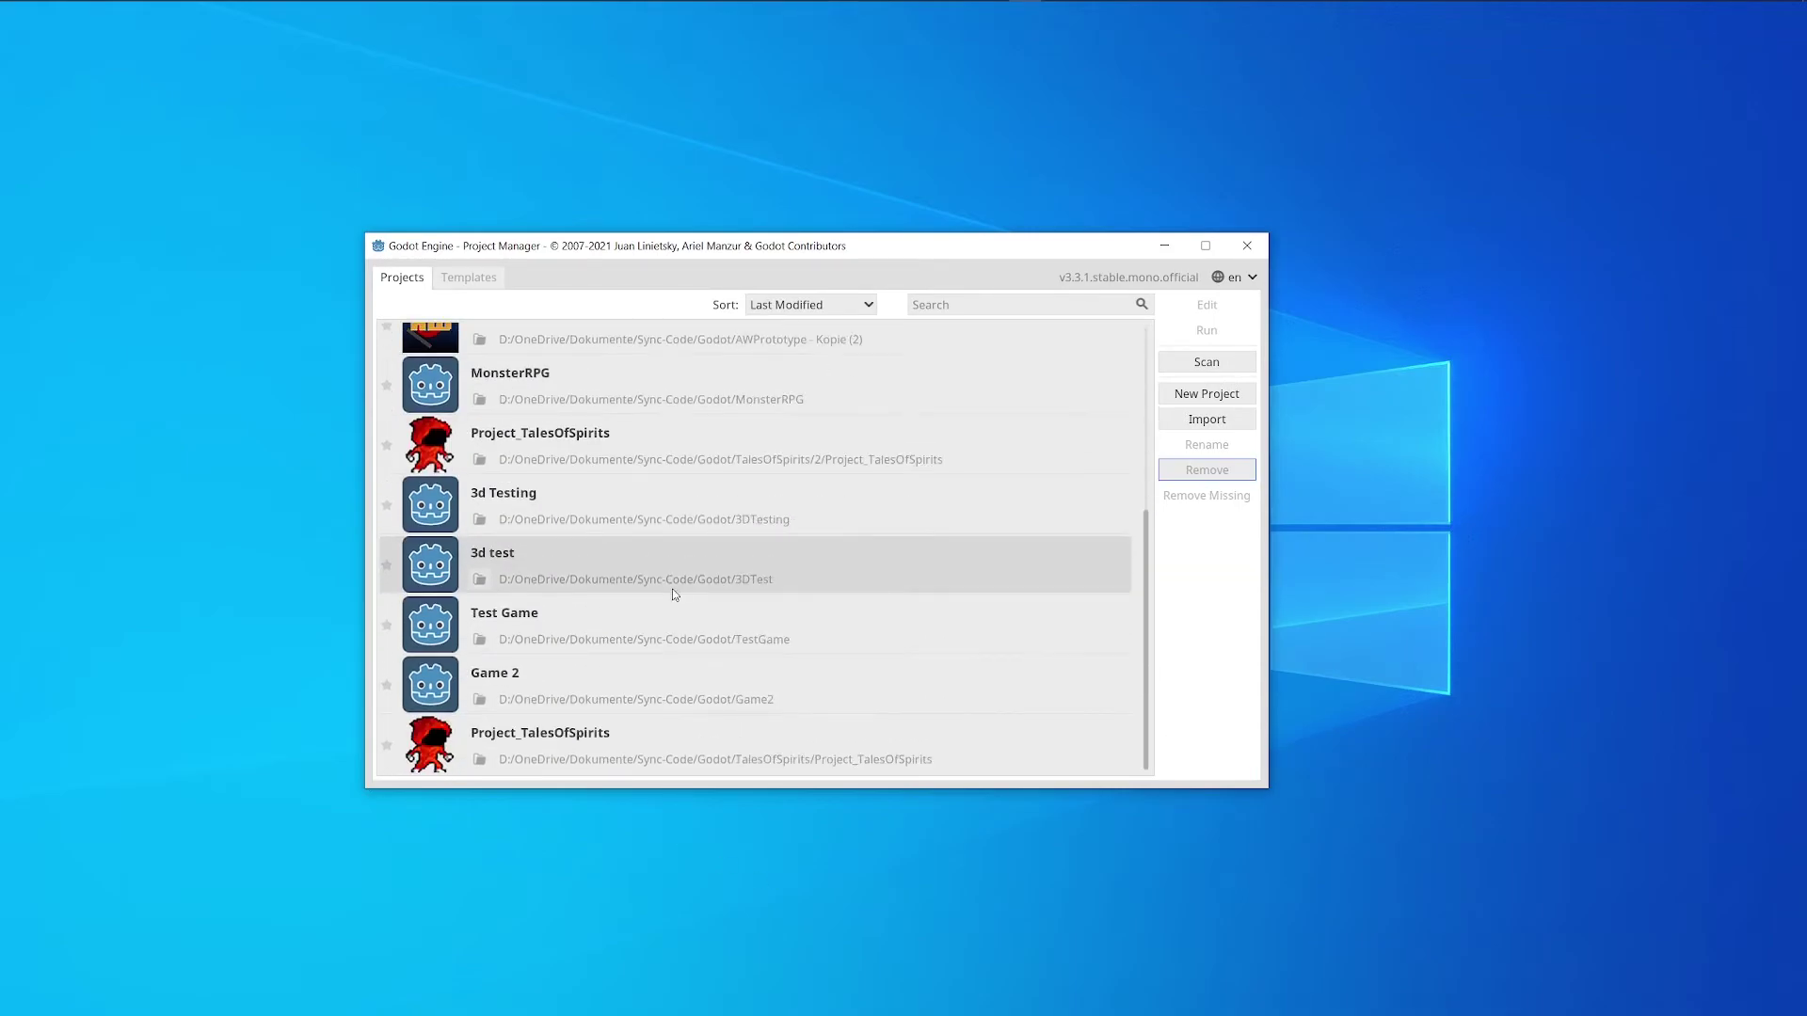
scroll(715, 584, up, 3)
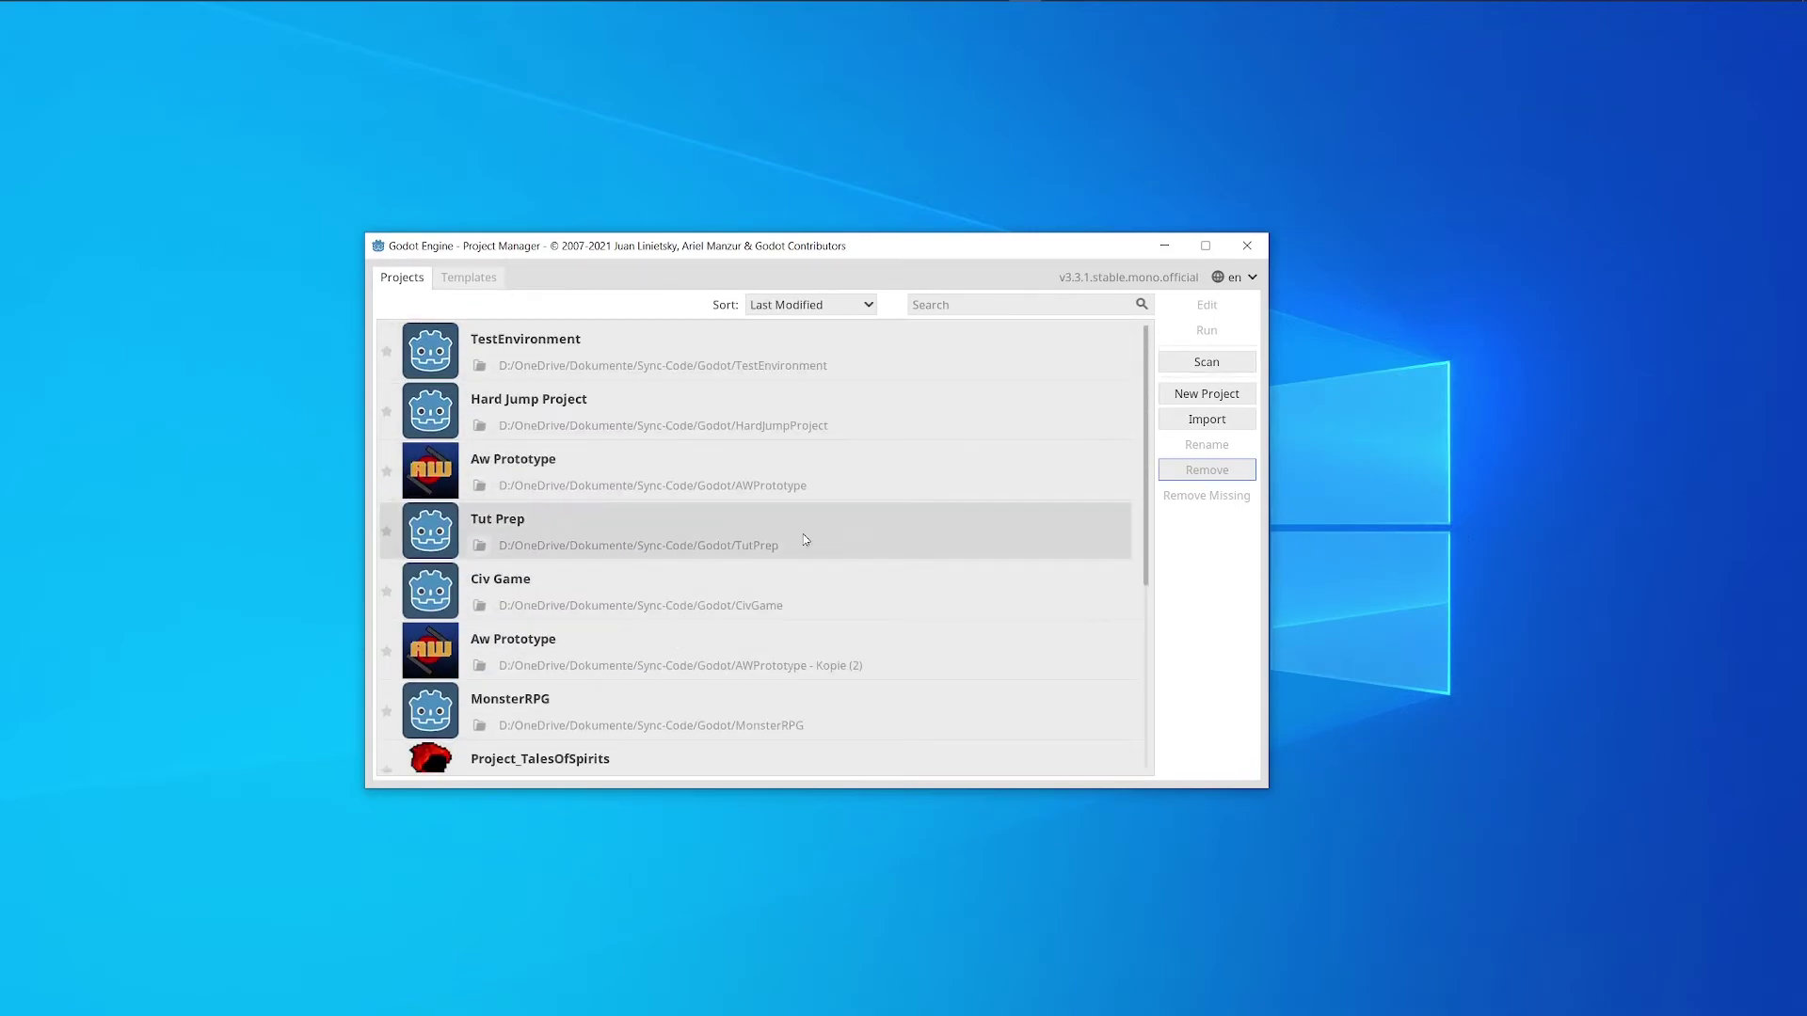
click(1210, 394)
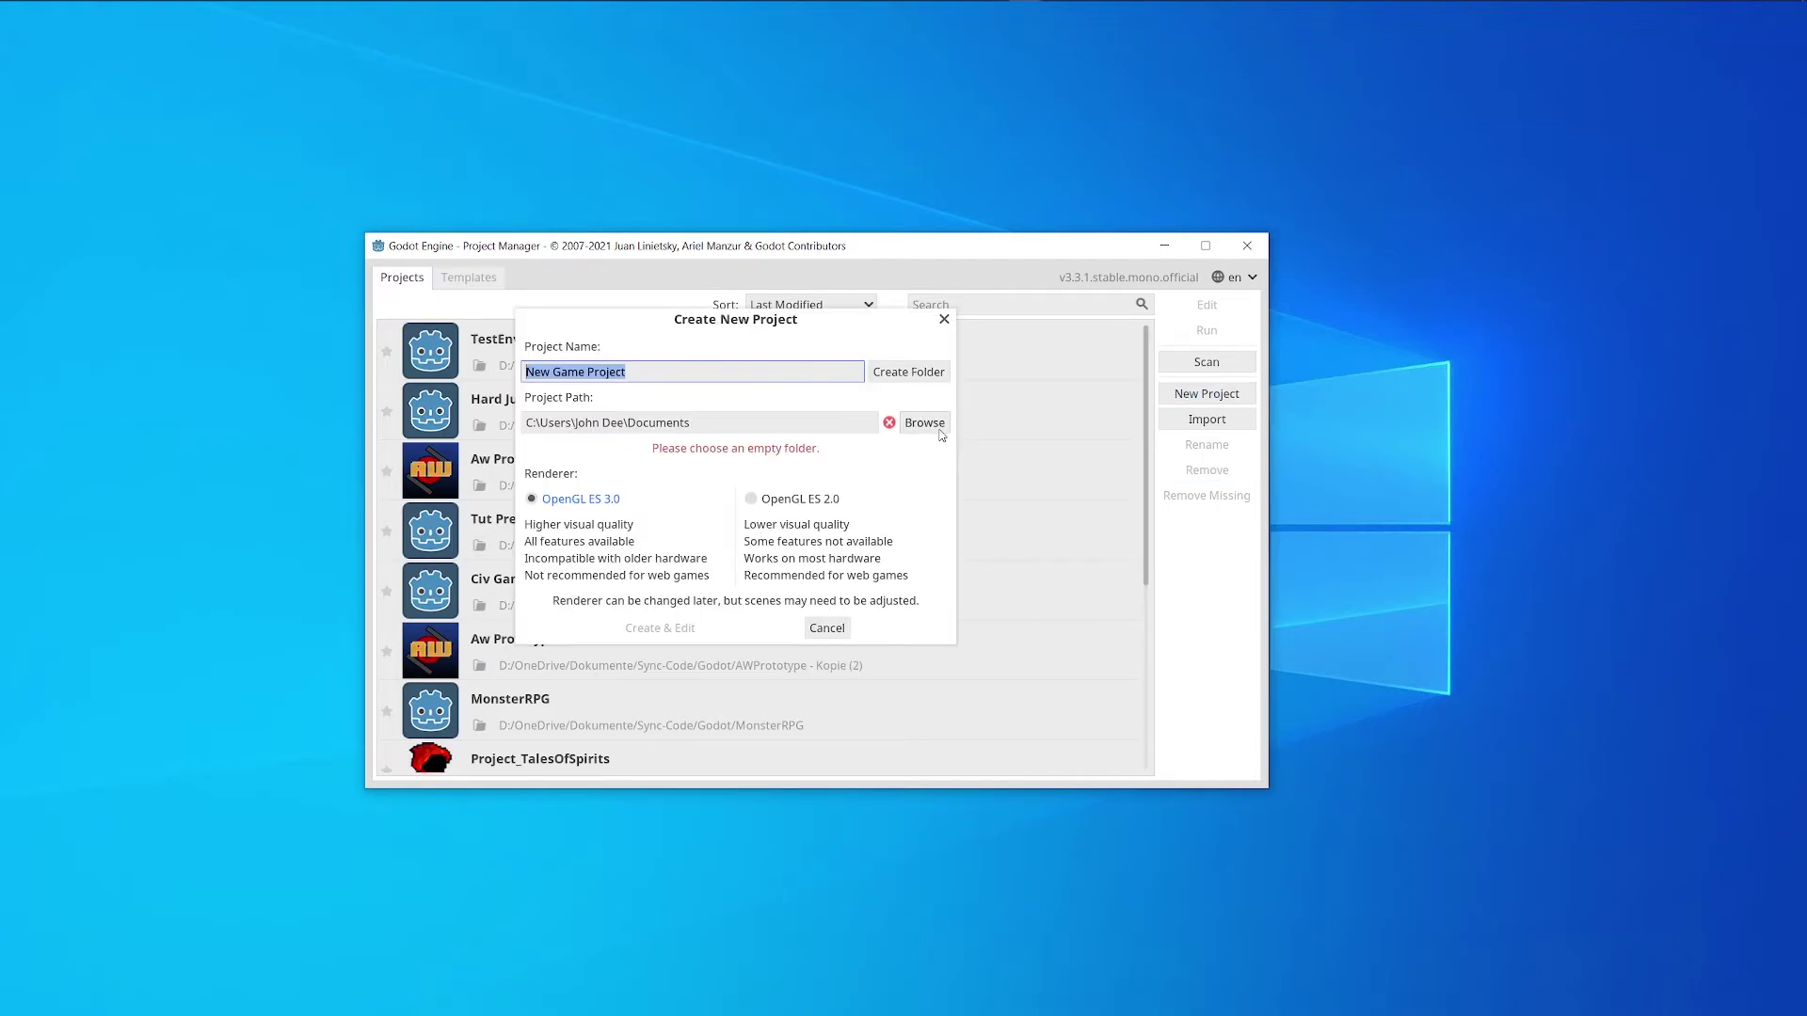
click(938, 426)
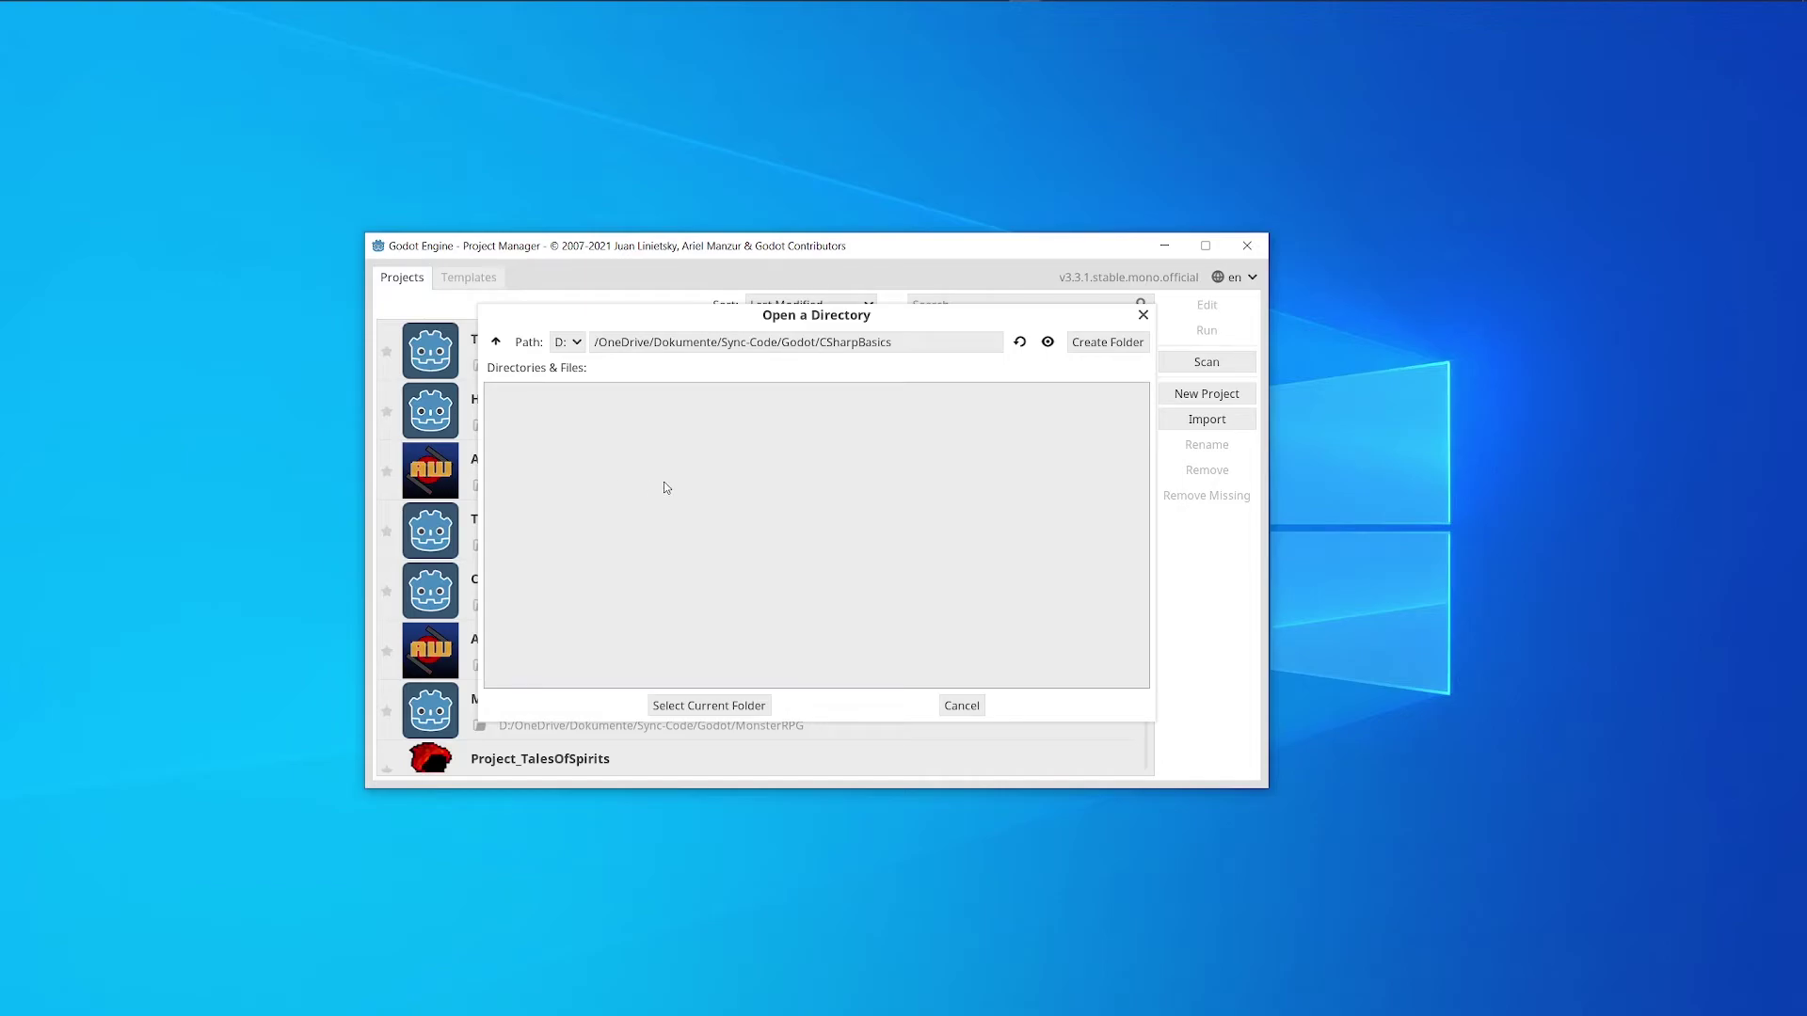
click(709, 706)
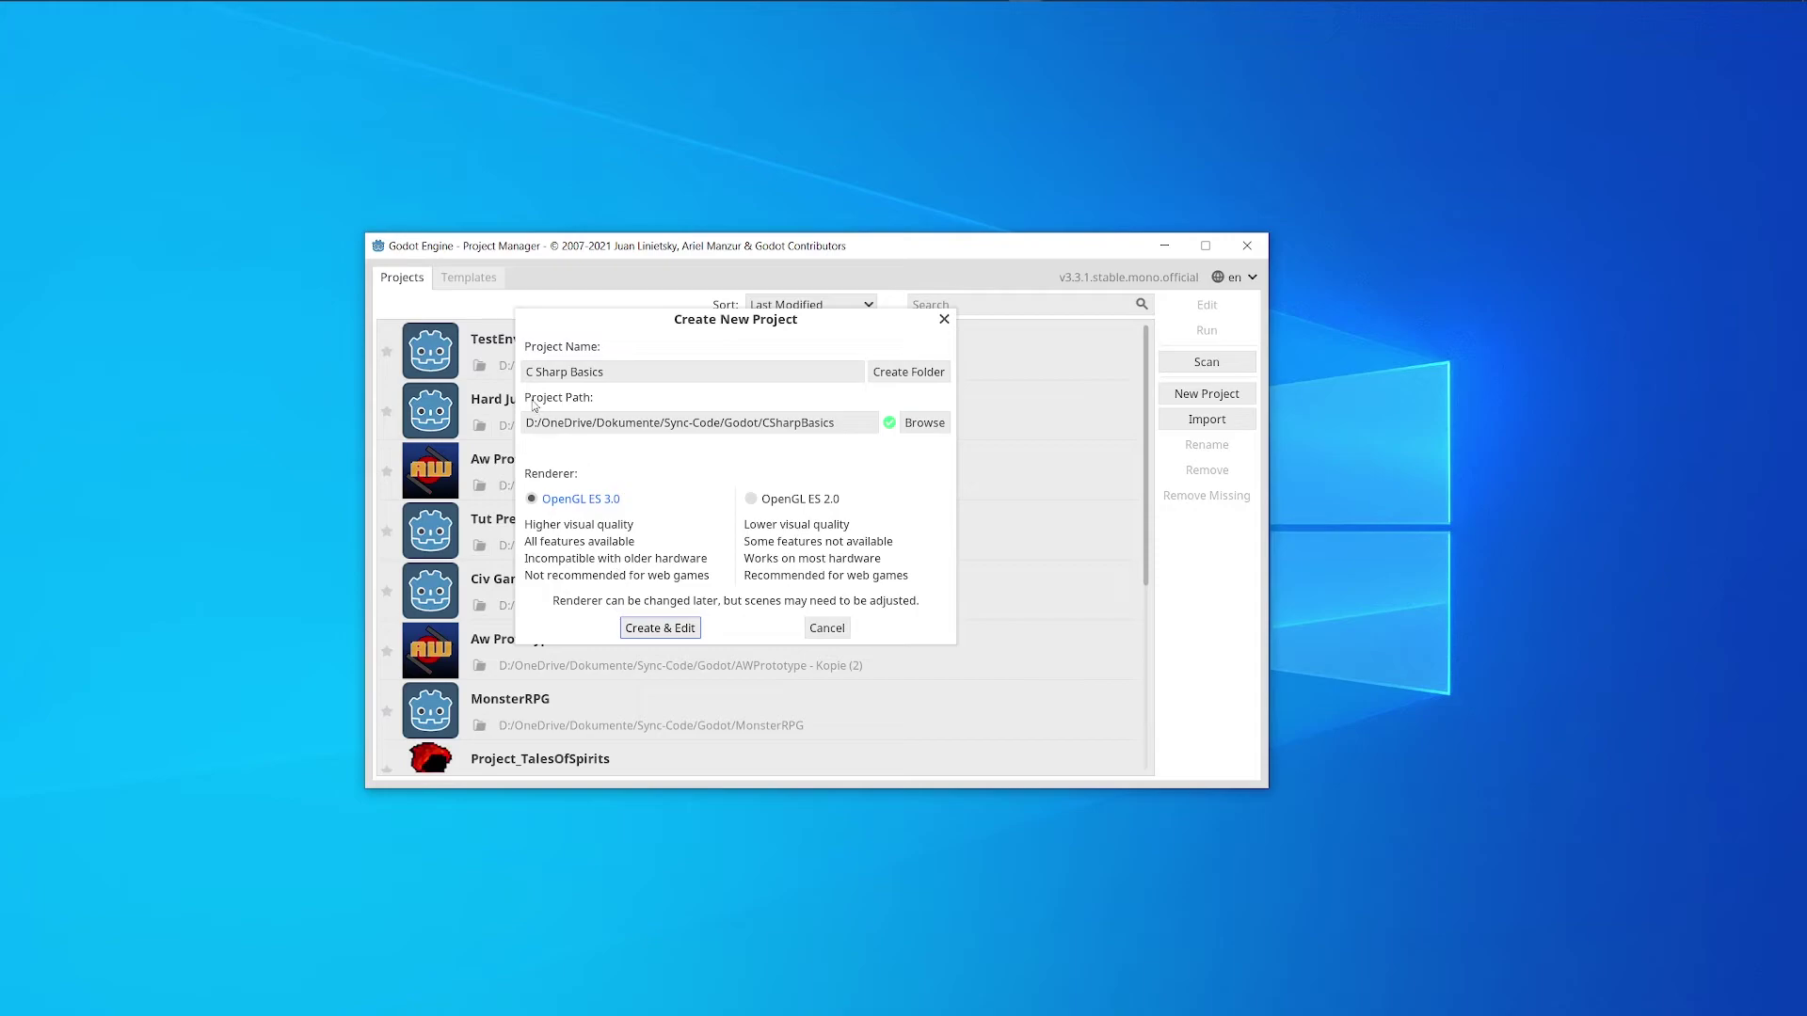
Remove the spaces from the project name so it reads 'CSharpBasics'
click(659, 379)
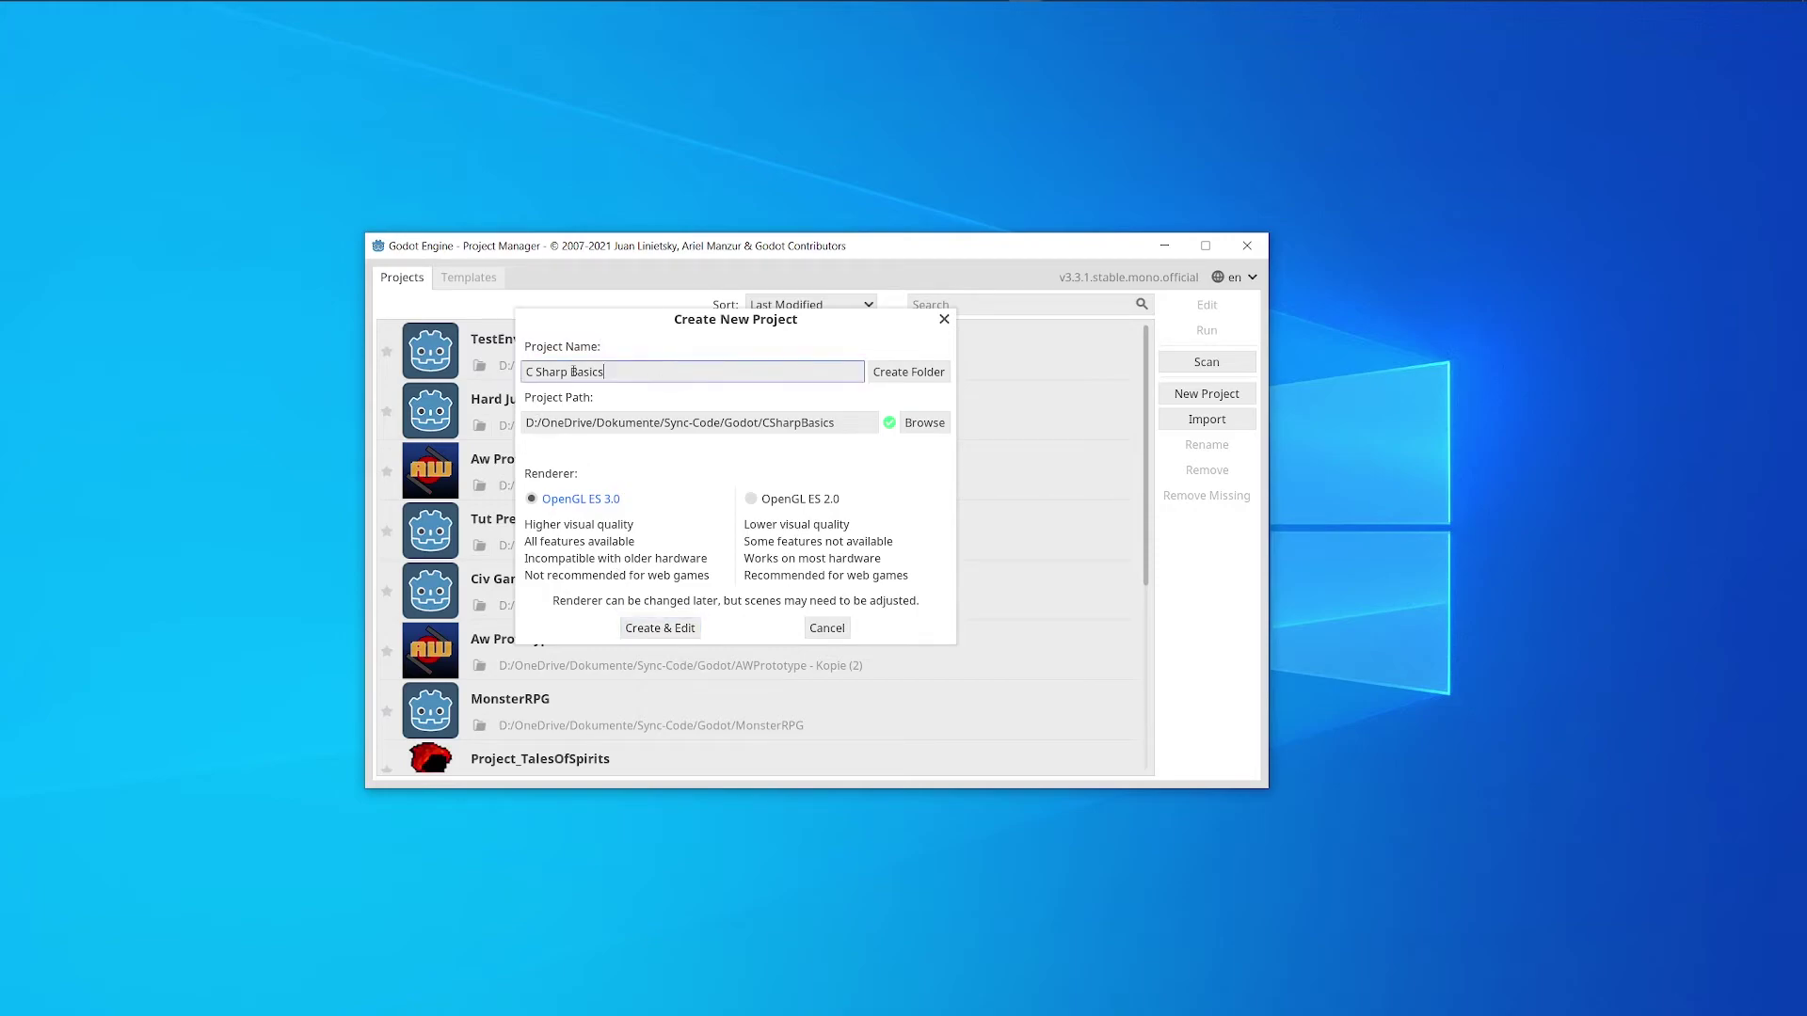
key(BackSpace)
click(538, 370)
key(BackSpace)
double_click(730, 377)
click(614, 369)
Create the CSharpBasics project with Create & Edit and dismiss the C# support warning
click(674, 634)
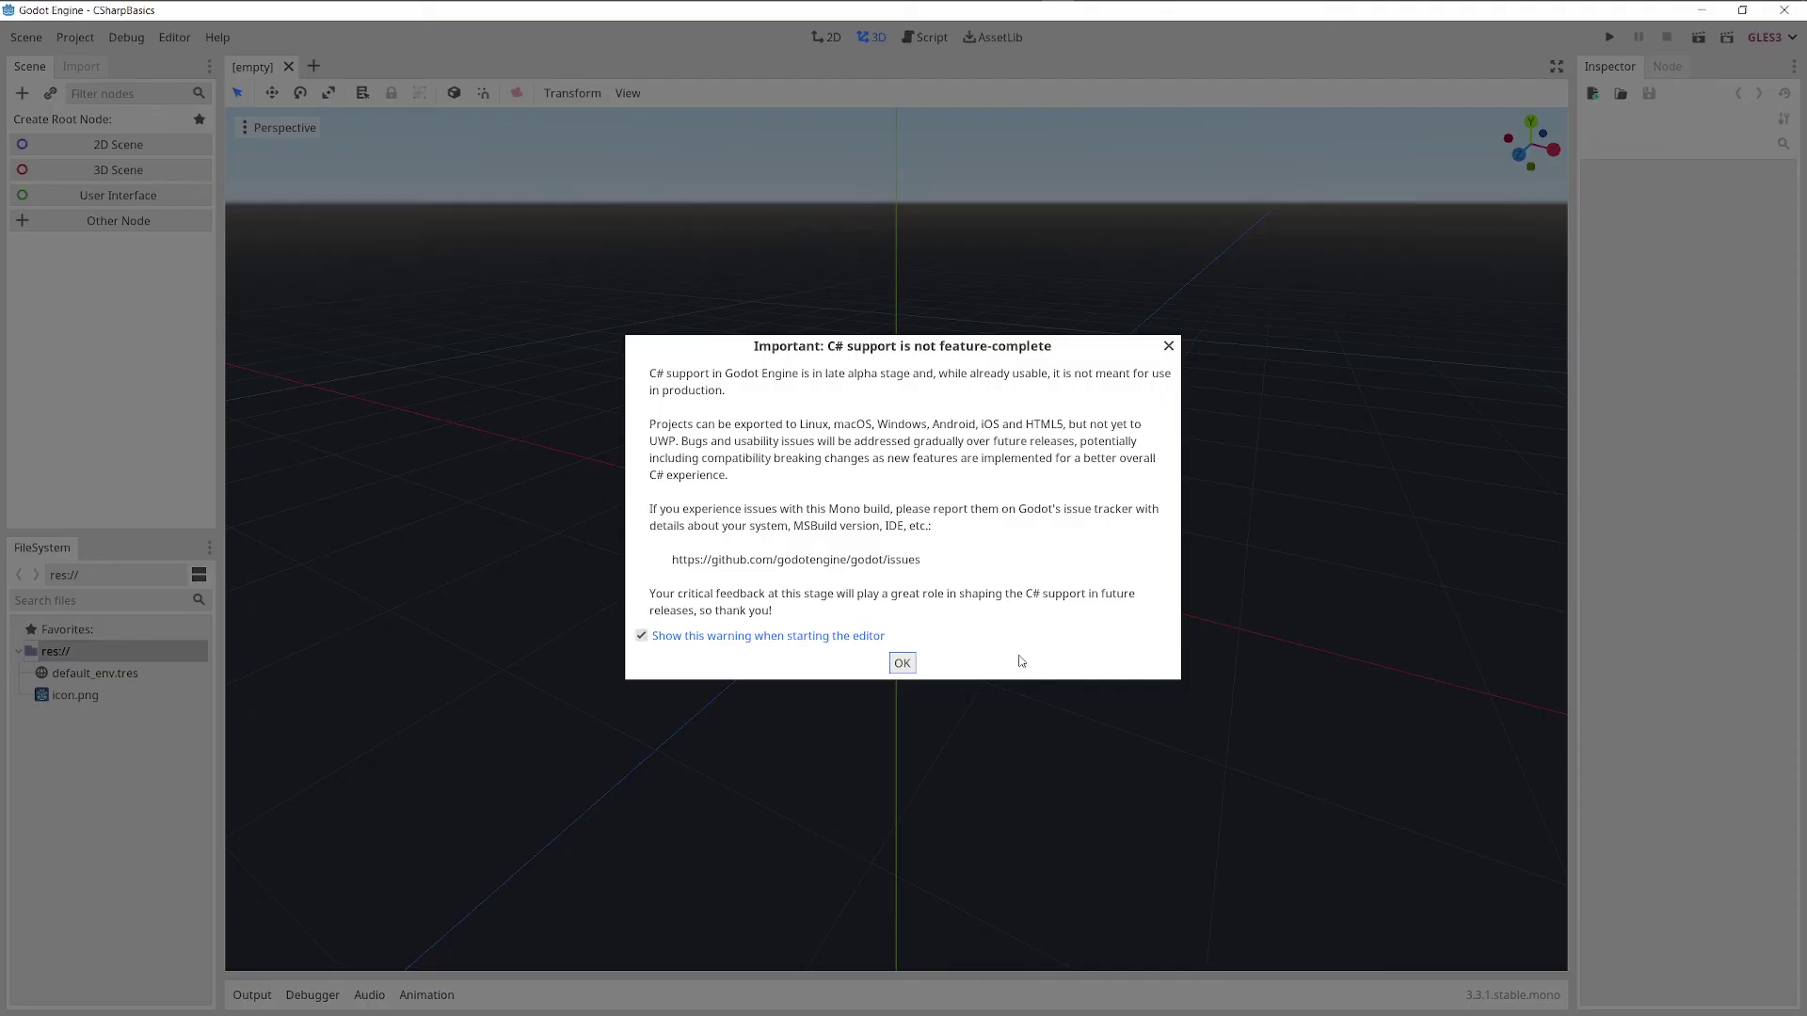
click(903, 662)
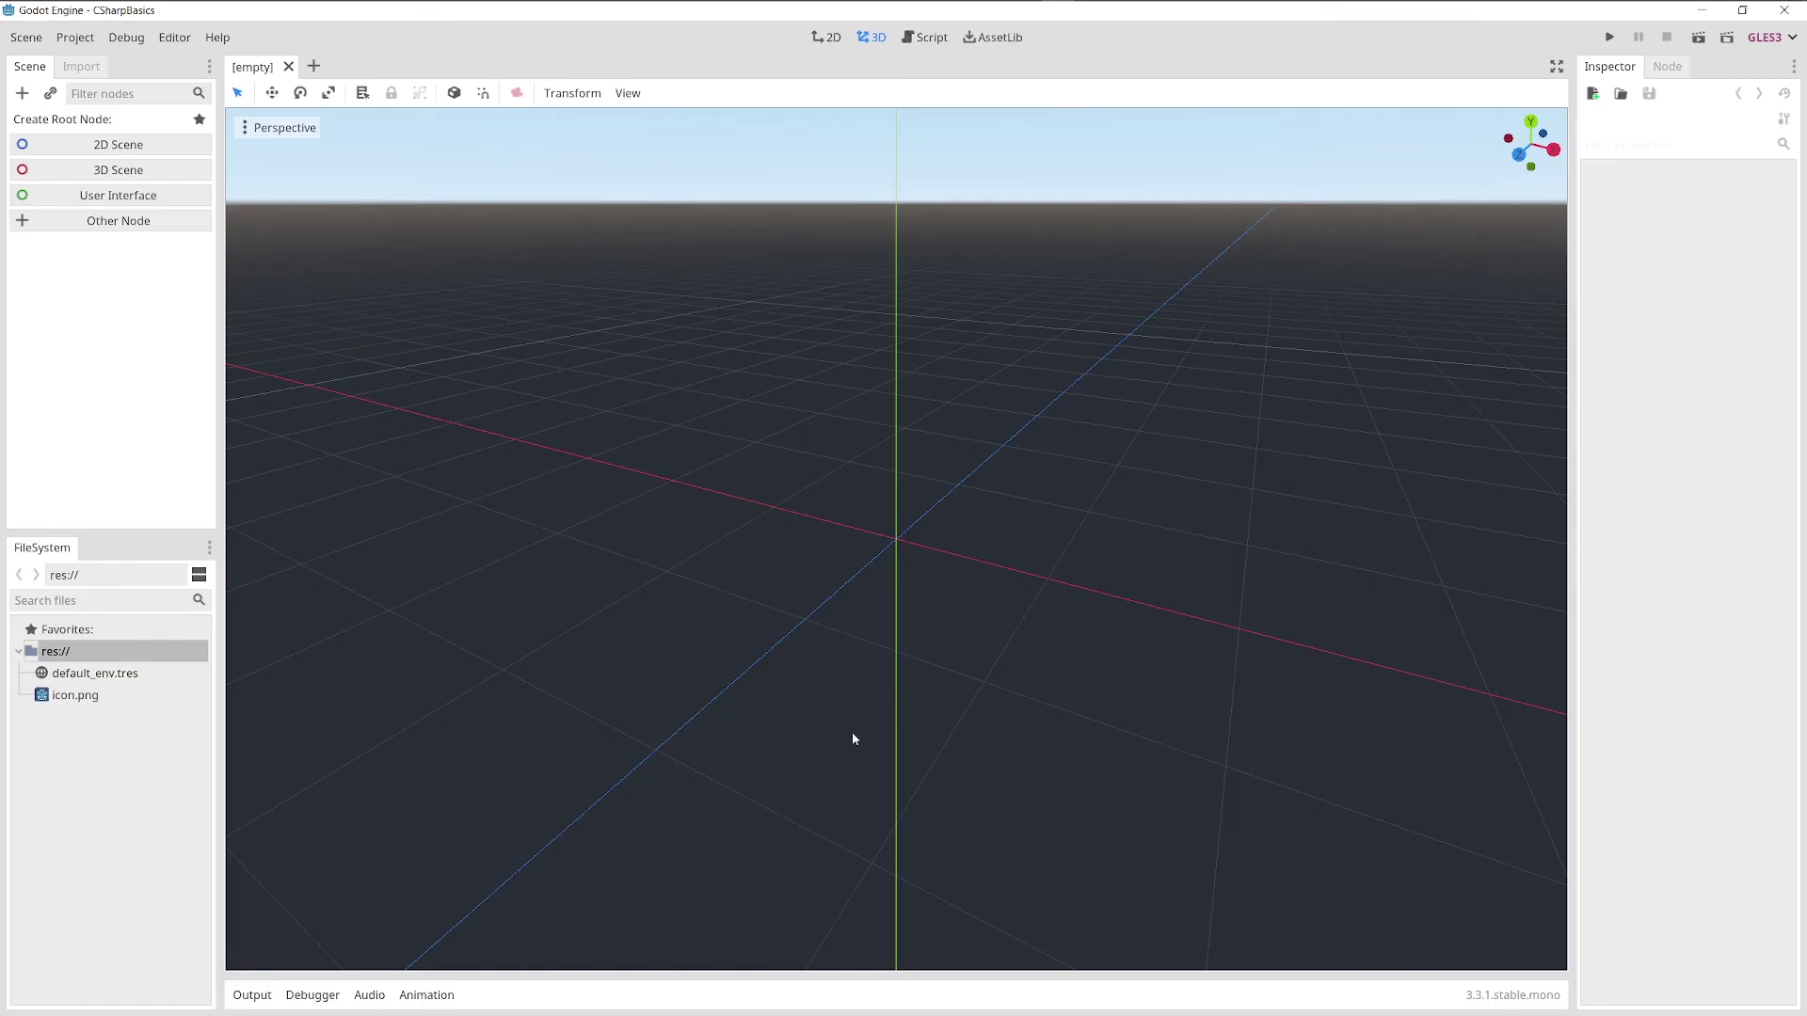